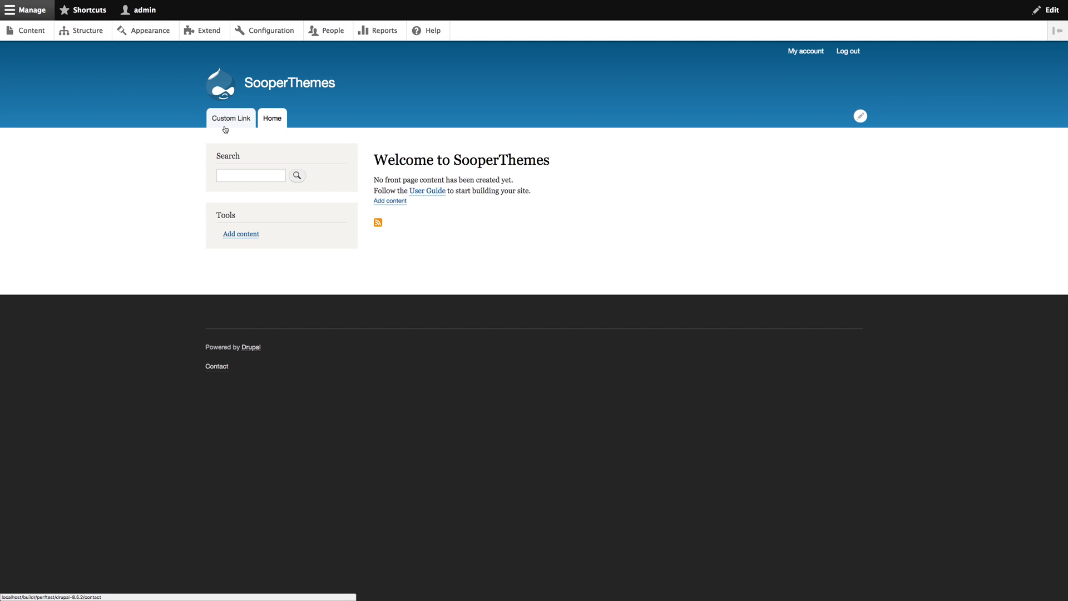
Go to Structure and open the list of site menus.
{"action": "left_click", "coordinate": [89, 32]}
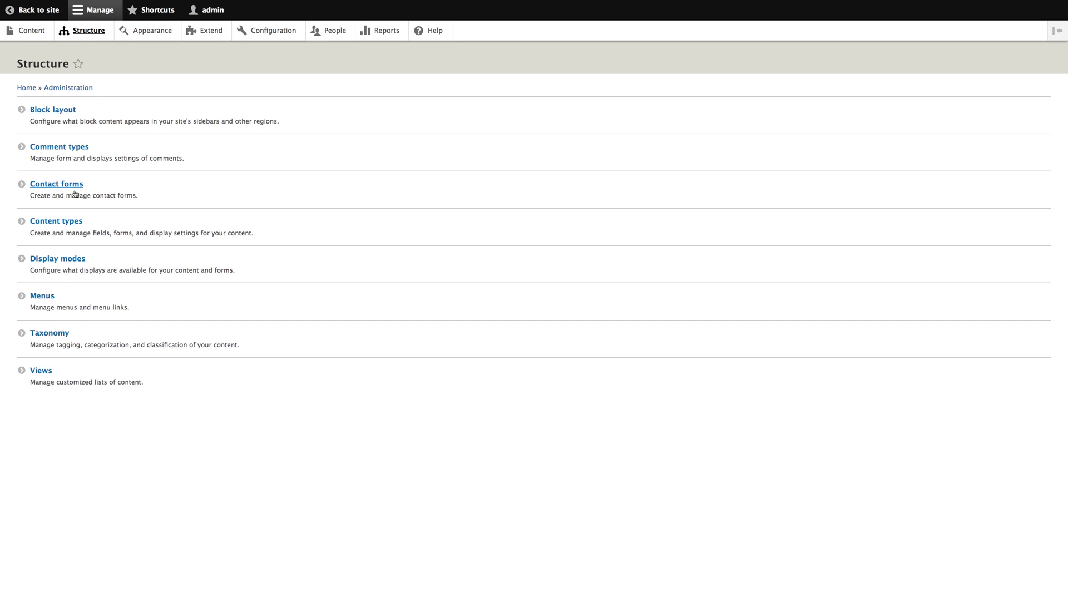
{"action": "left_click", "coordinate": [51, 294]}
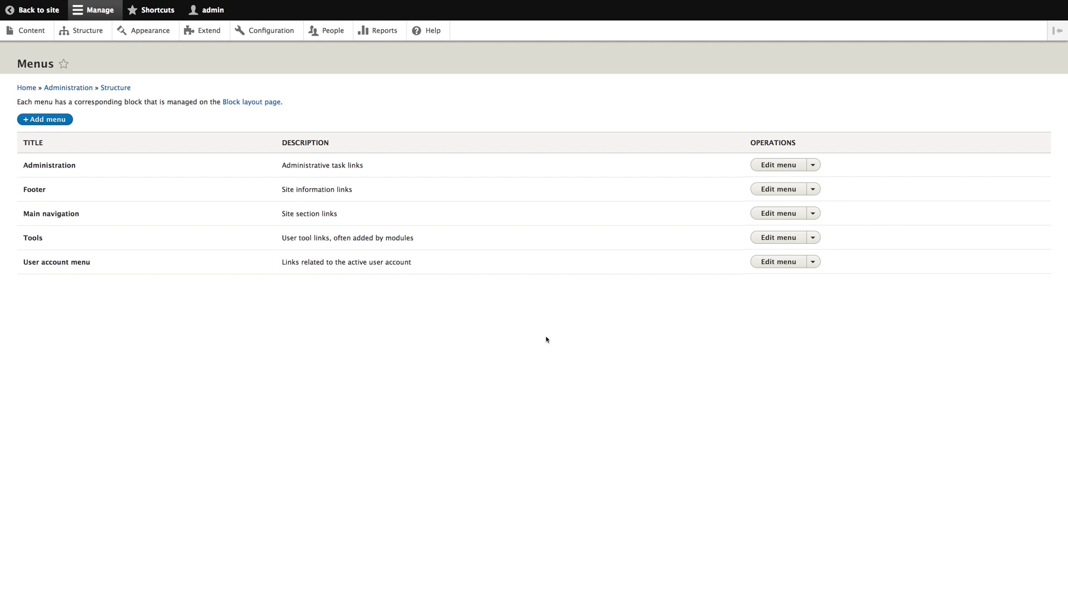
Edit Main navigation, check the link operations, and drag Home above Custom Link.
{"action": "left_click", "coordinate": [790, 216]}
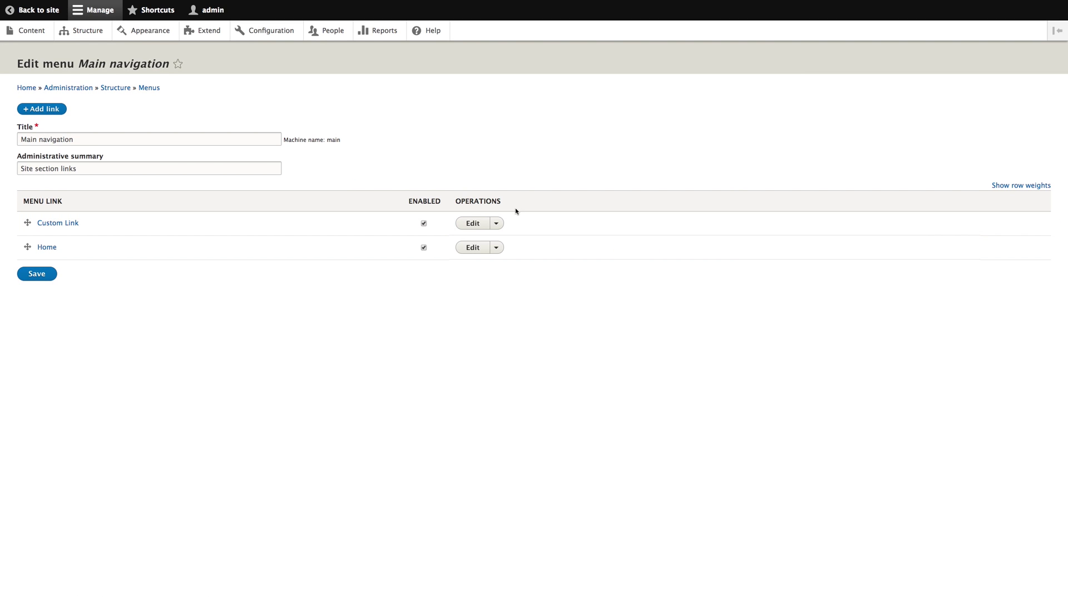
{"action": "left_click", "coordinate": [498, 224]}
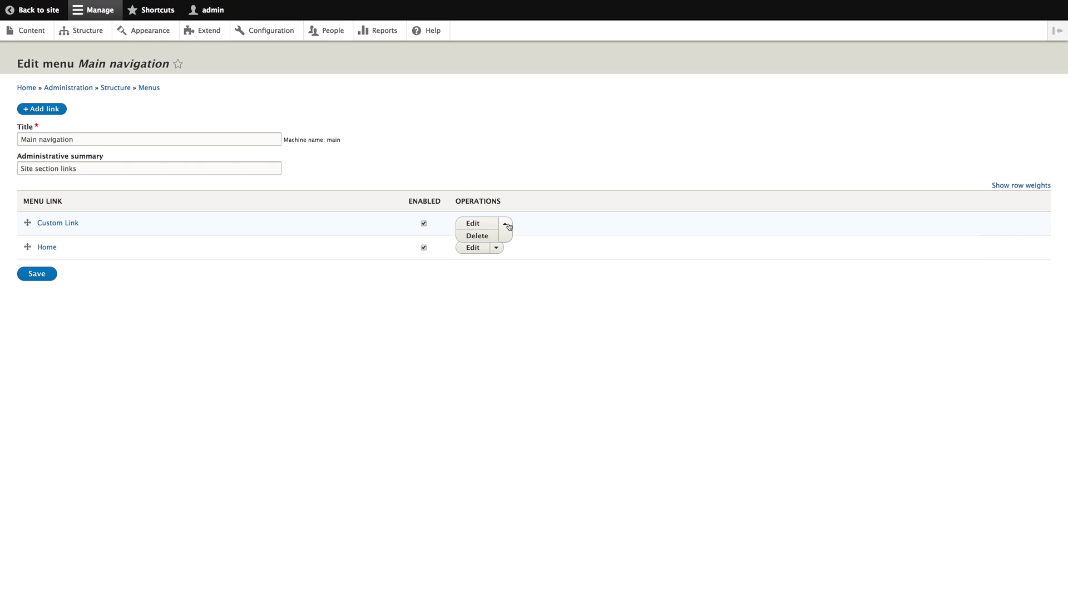
{"action": "left_click", "coordinate": [510, 225]}
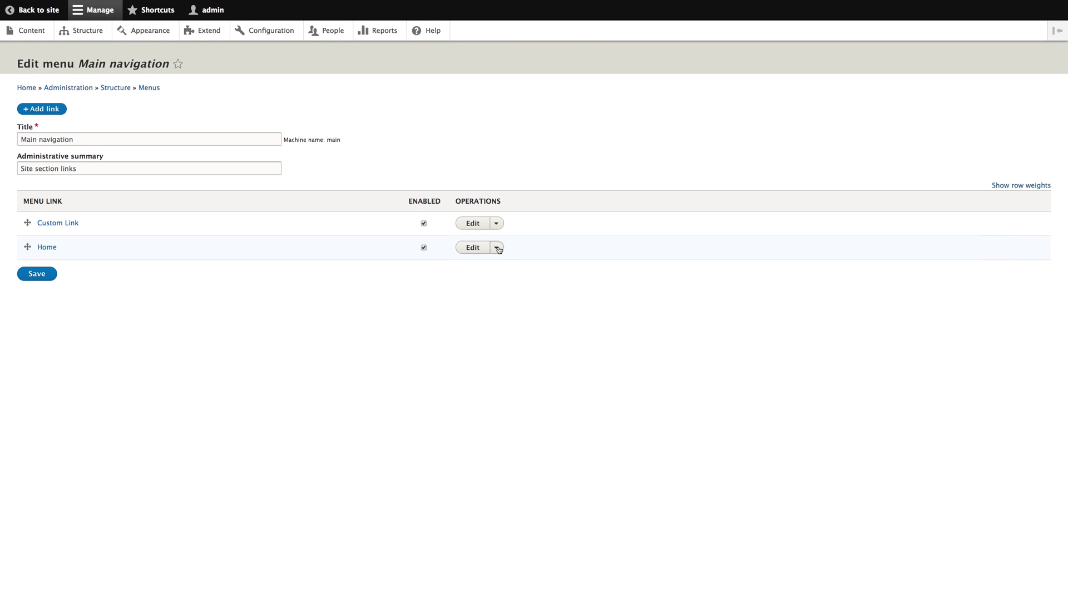
{"action": "left_click", "coordinate": [499, 249]}
{"action": "left_click", "coordinate": [502, 249]}
{"action": "left_click_drag", "start_coordinate": [27, 246], "coordinate": [26, 223]}
Create the menu link 'My New Link' with path /contact and save it.
{"action": "left_click", "coordinate": [60, 108]}
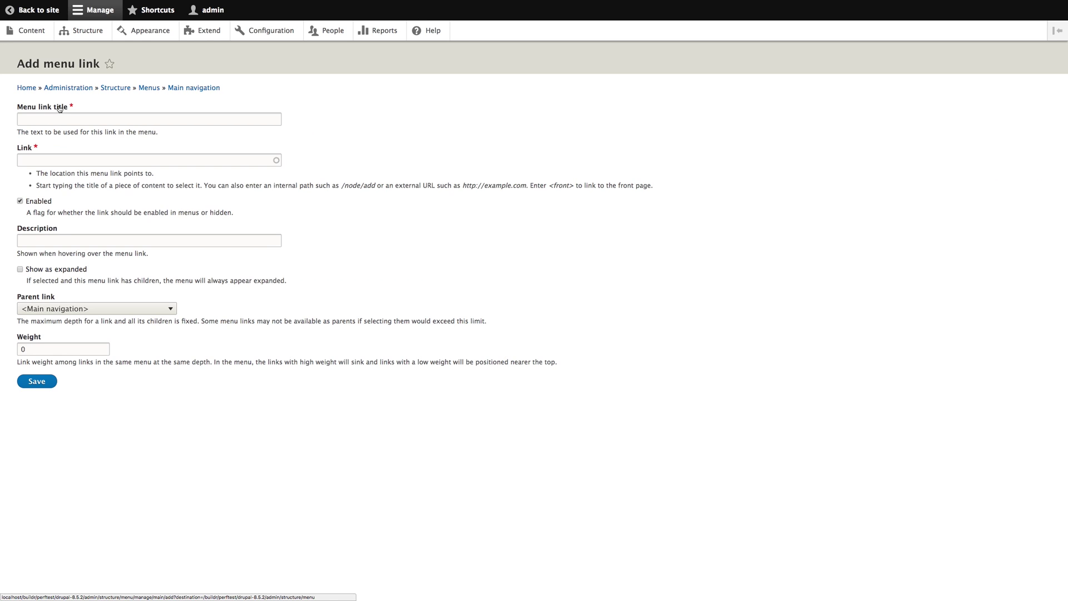
{"action": "left_click", "coordinate": [60, 109]}
{"action": "type", "text": "My New Link"}
{"action": "key", "text": "Tab"}
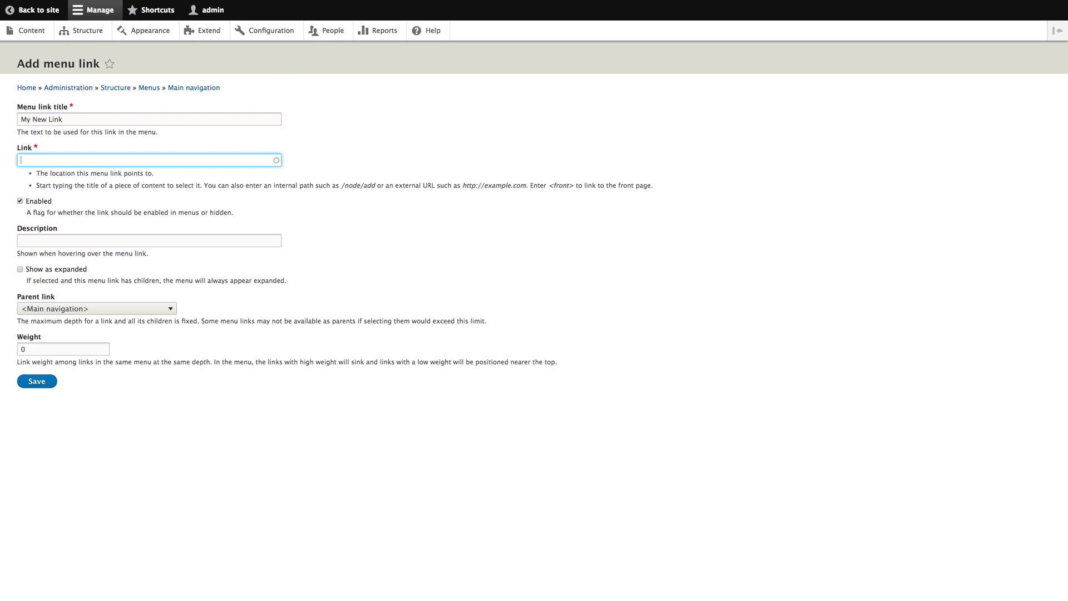
{"action": "type", "text": "/contact"}
{"action": "left_click", "coordinate": [42, 383]}
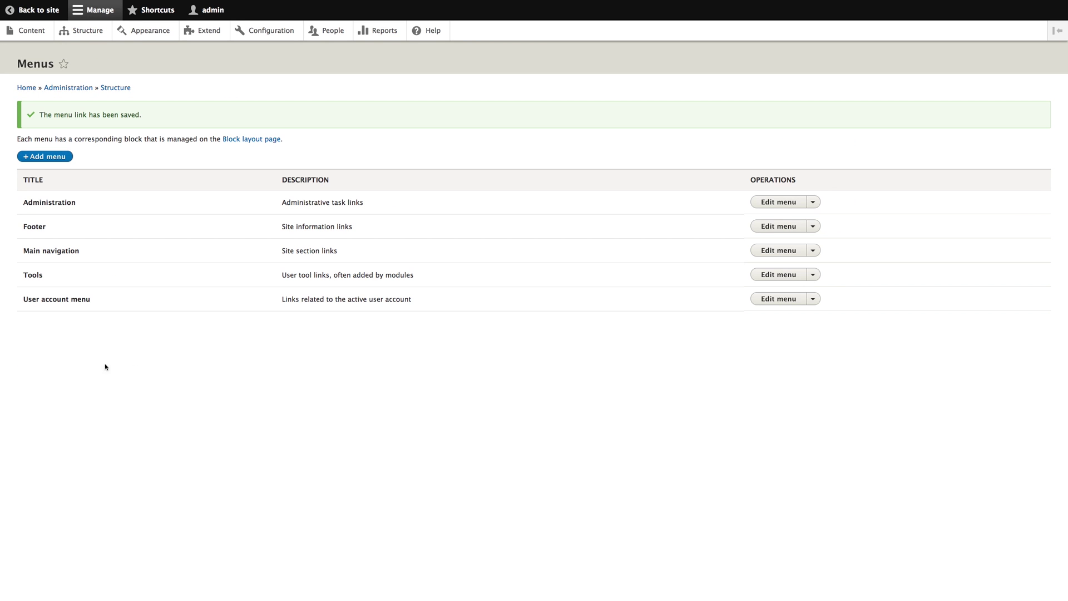
Review Main navigation's links, then switch to the Glazed Demo front page.
{"action": "left_click", "coordinate": [759, 251]}
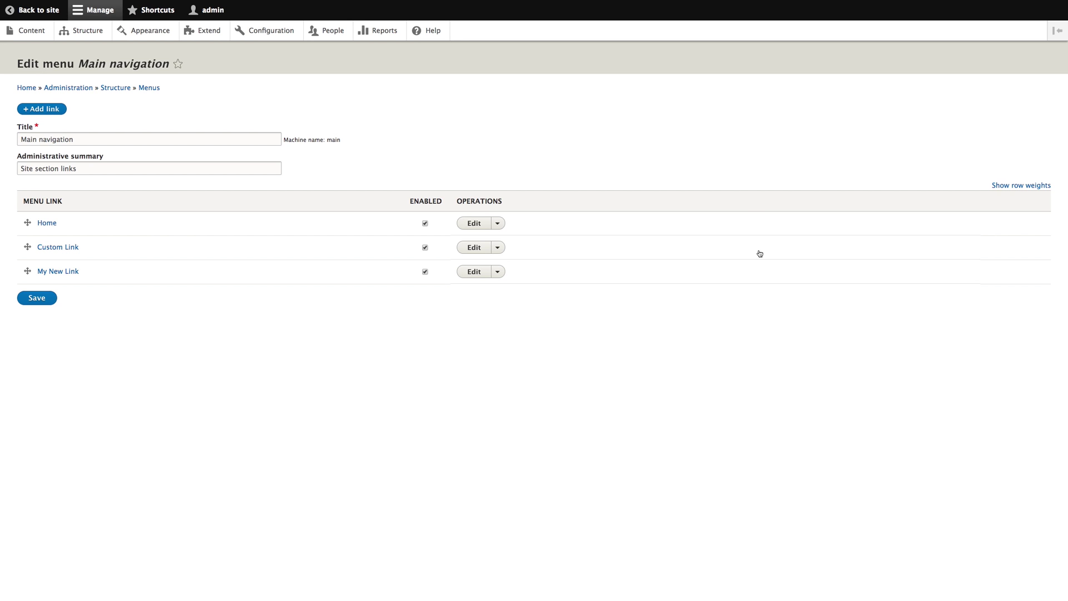
{"action": "mouse_move", "coordinate": [503, 2]}
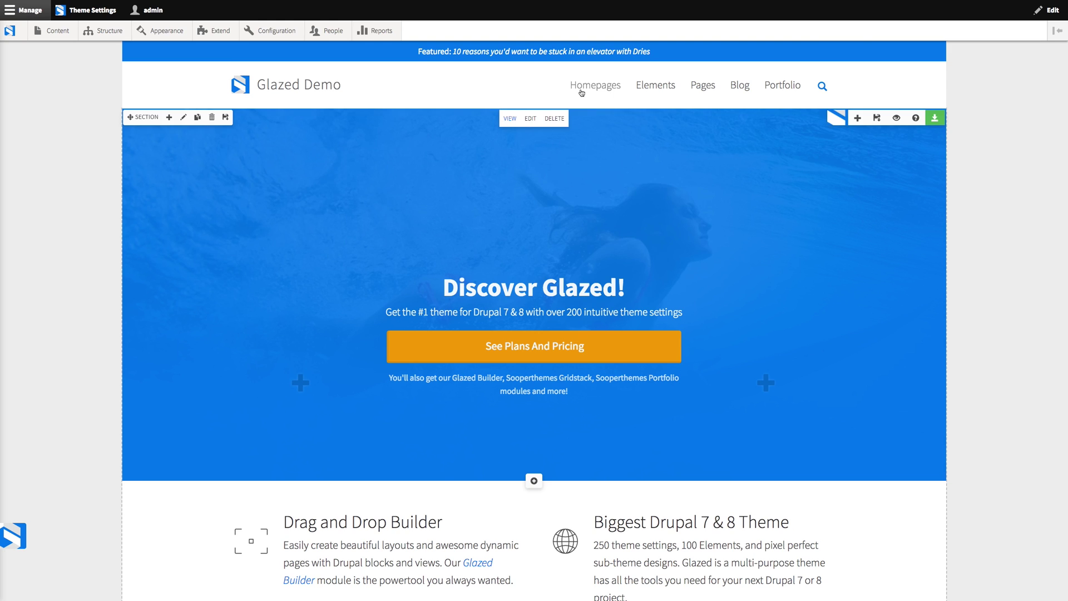
Through Structure > Menus, open the Glazed Demo's Main navigation for editing.
{"action": "mouse_move", "coordinate": [764, 89]}
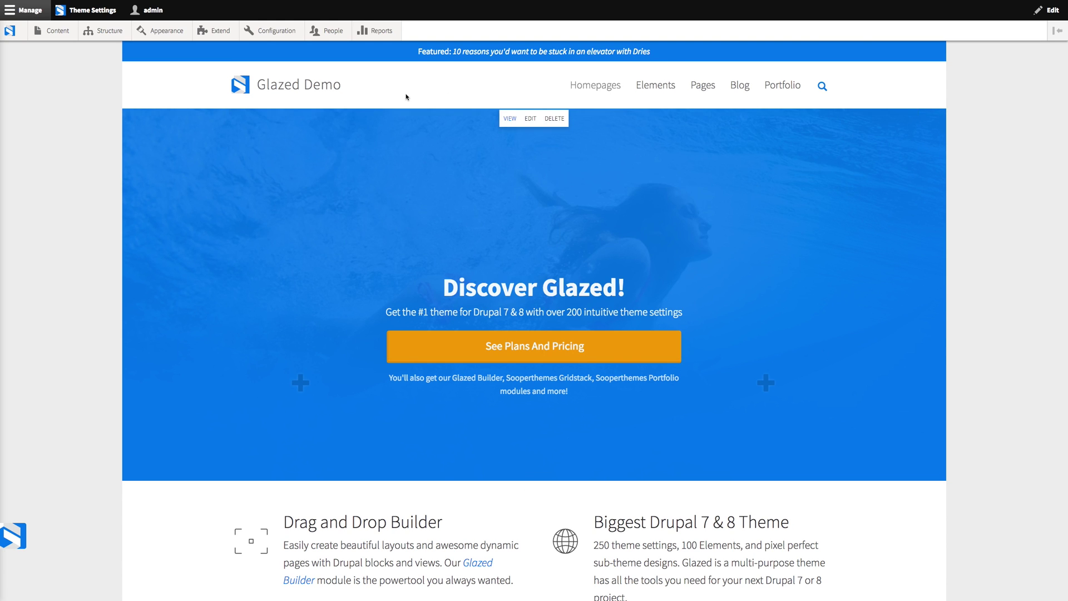
{"action": "mouse_move", "coordinate": [109, 32]}
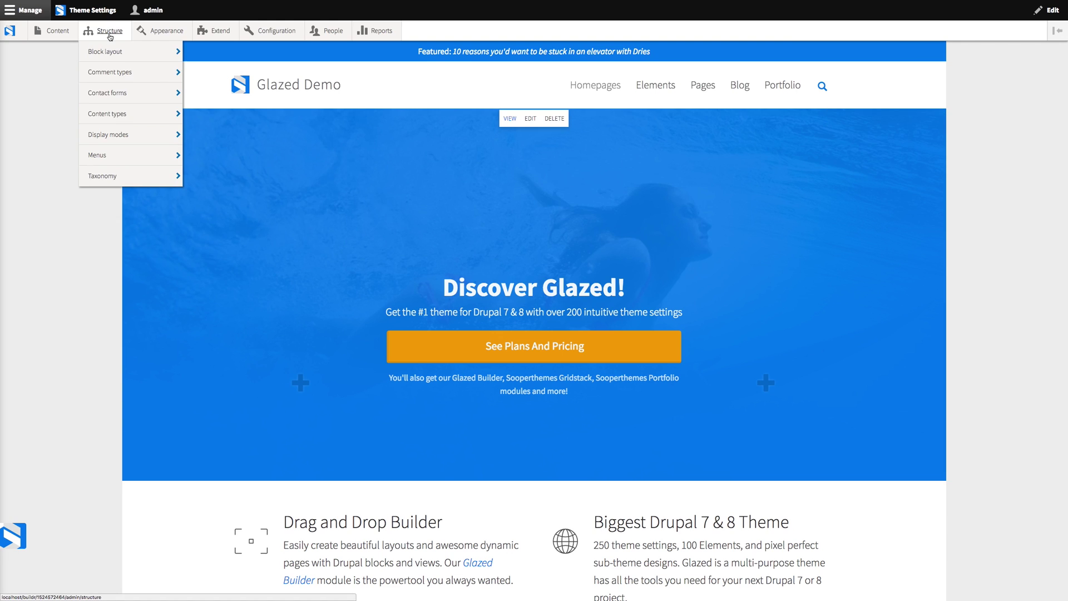
{"action": "mouse_move", "coordinate": [150, 151]}
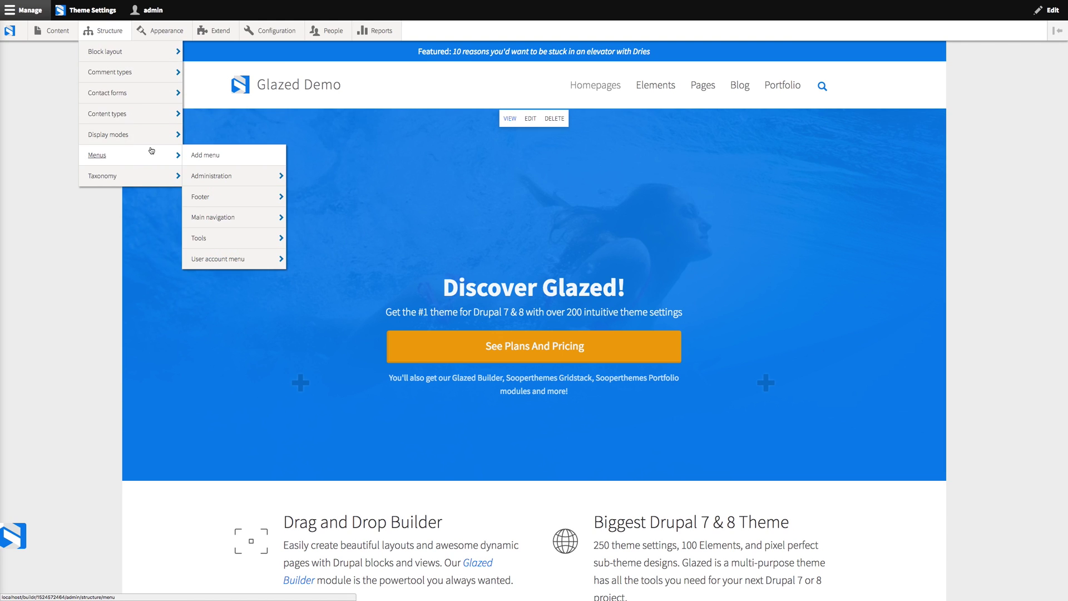
{"action": "left_click", "coordinate": [248, 217]}
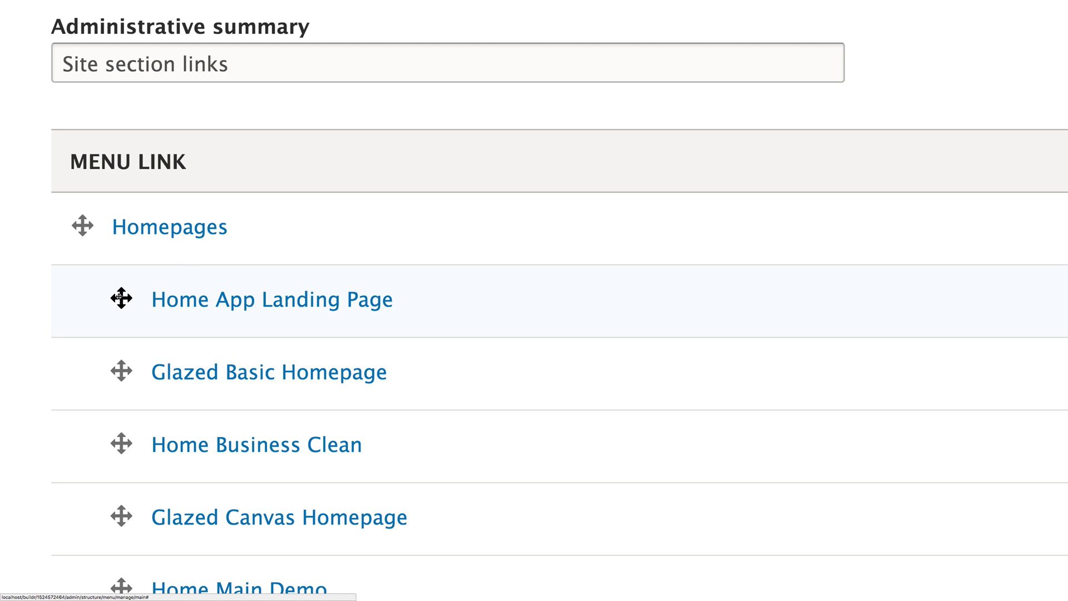
Drag Home App Landing Page out to the top level above Homepages and save.
{"action": "mouse_move", "coordinate": [121, 298]}
{"action": "left_mouse_down"}
{"action": "mouse_move", "coordinate": [81, 226]}
{"action": "mouse_move", "coordinate": [120, 303]}
{"action": "mouse_move", "coordinate": [117, 369]}
{"action": "mouse_move", "coordinate": [117, 304]}
{"action": "left_mouse_up"}
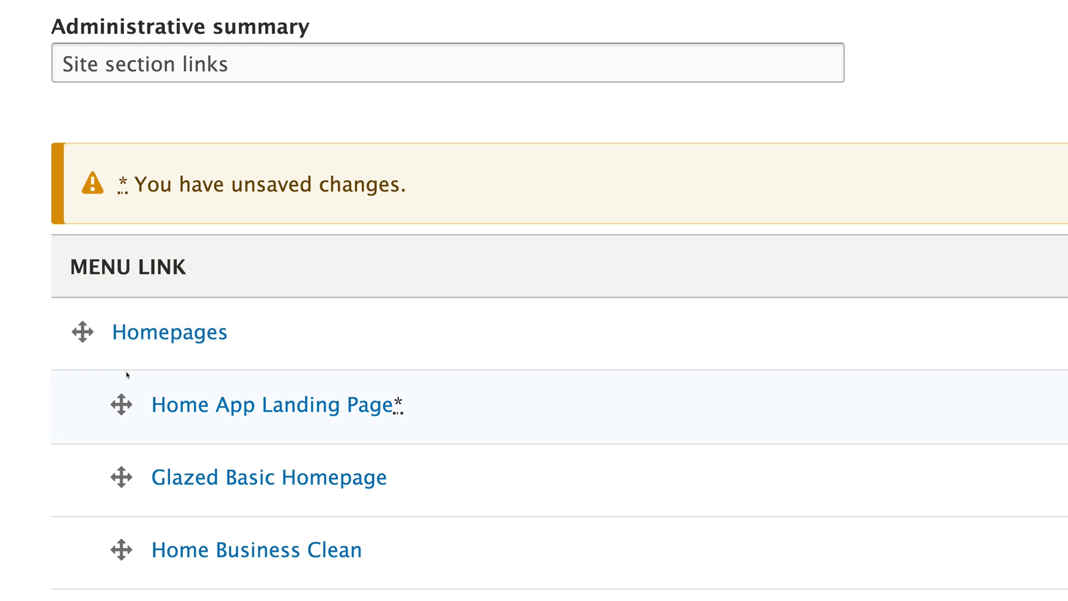
{"action": "left_click_drag", "start_coordinate": [121, 405], "coordinate": [30, 343]}
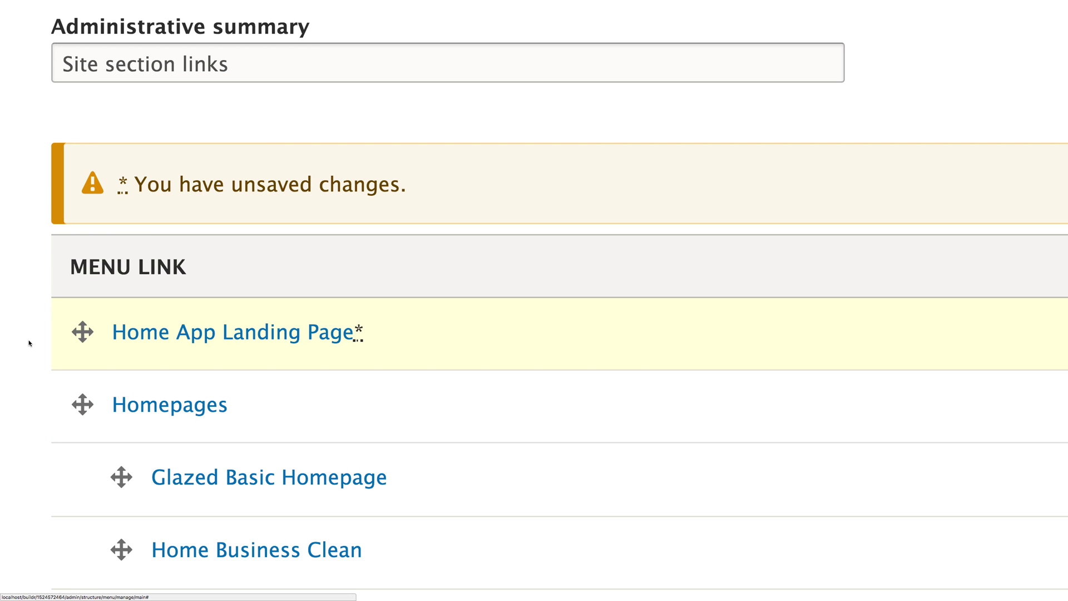
{"action": "key", "text": "super+0"}
{"action": "scroll", "coordinate": [30, 331], "scroll_direction": "down", "scroll_amount": 20}
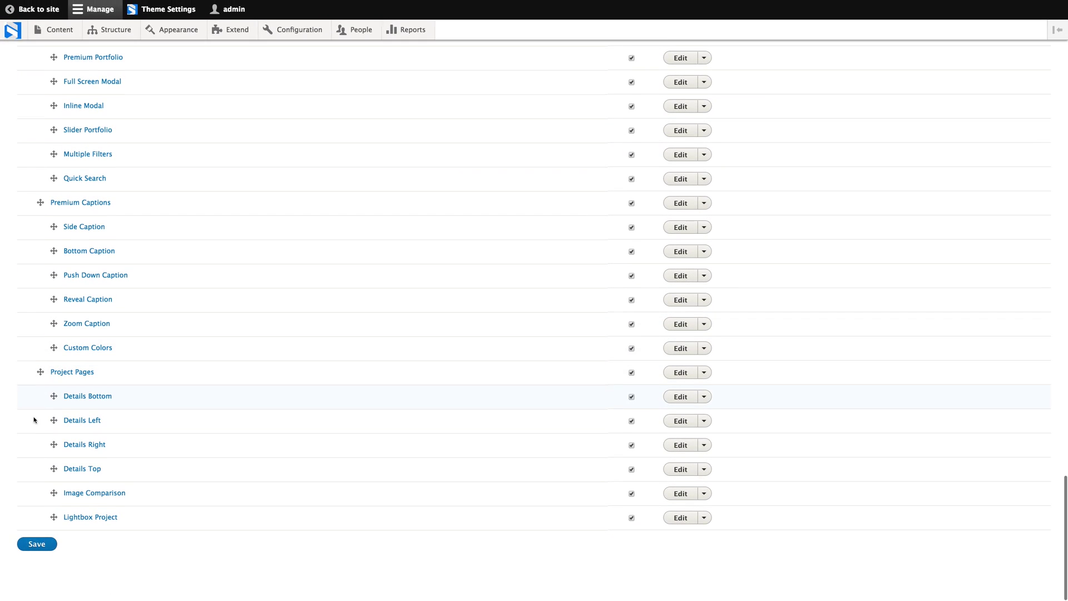
{"action": "left_click", "coordinate": [32, 542]}
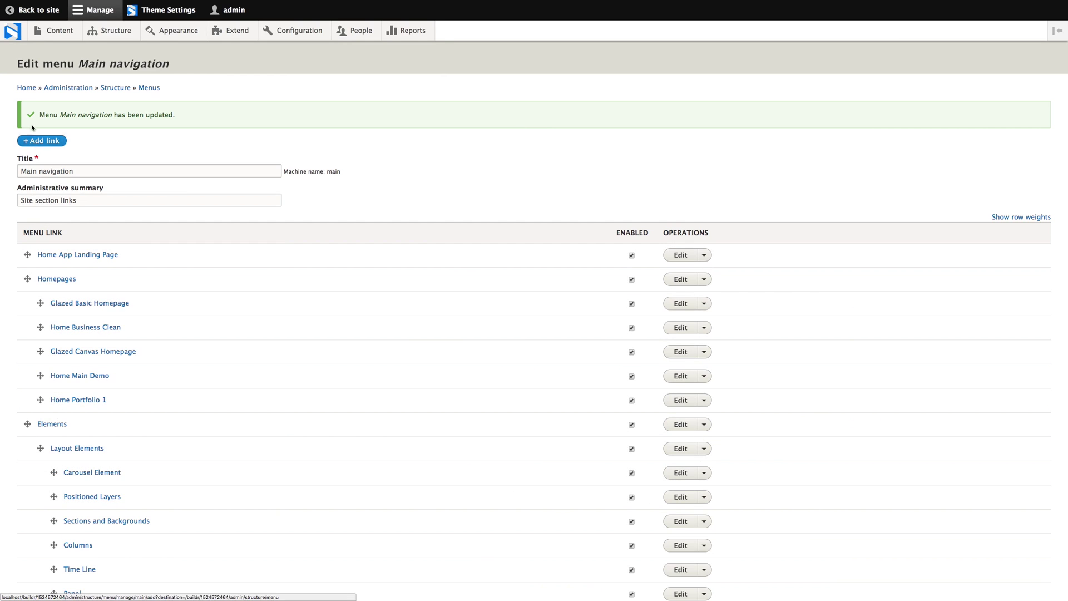
{"action": "left_click", "coordinate": [29, 11]}
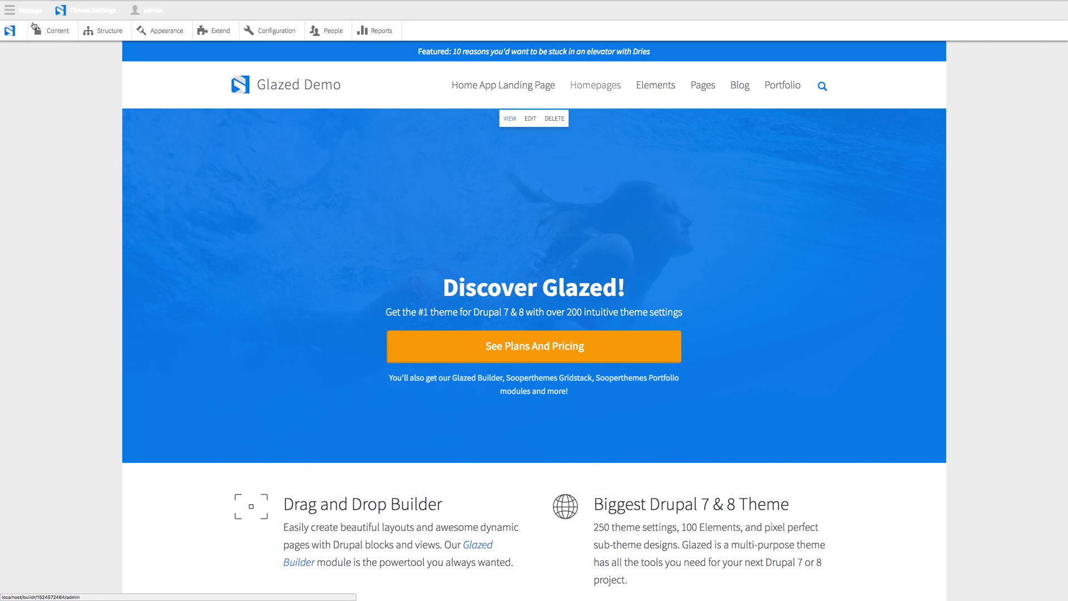
Reopen Main navigation, indent Home App Landing Page under Homepages, and save.
{"action": "mouse_move", "coordinate": [574, 91]}
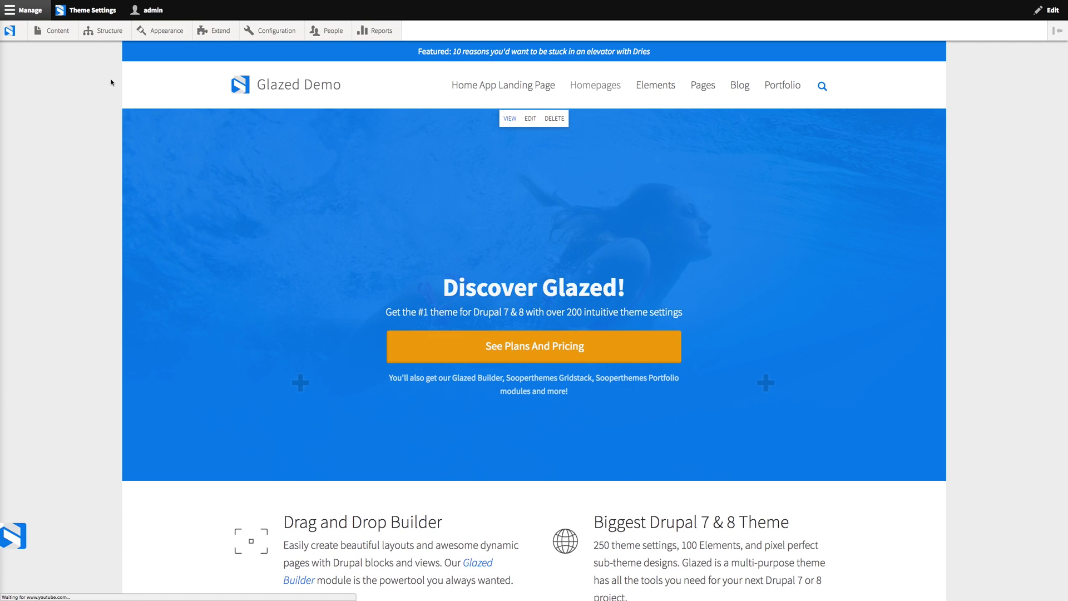
{"action": "mouse_move", "coordinate": [103, 31]}
{"action": "mouse_move", "coordinate": [139, 156]}
{"action": "left_click", "coordinate": [222, 217]}
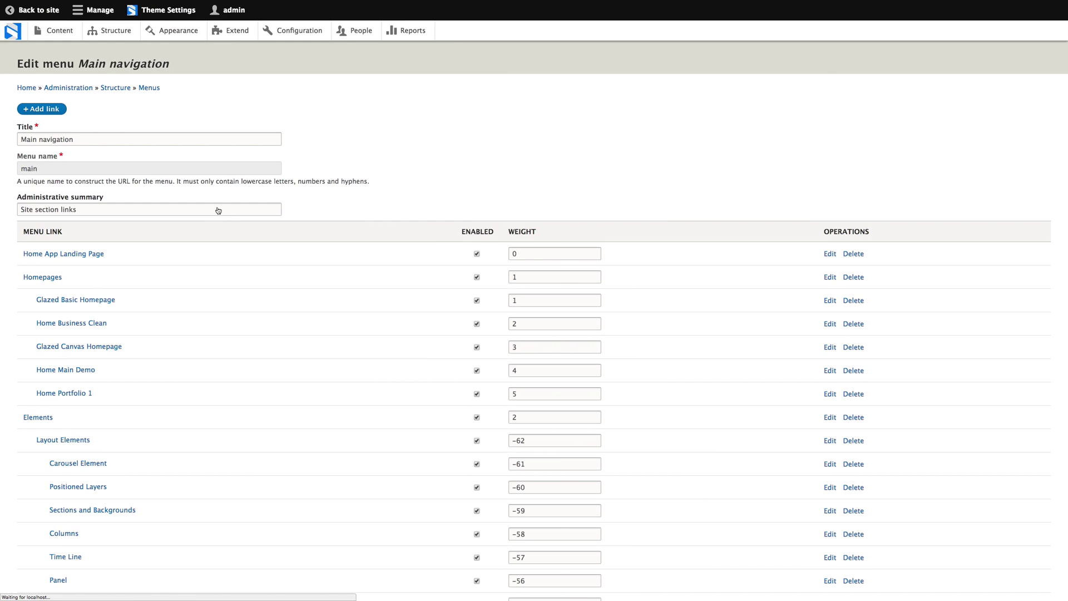
{"action": "left_click_drag", "start_coordinate": [40, 246], "coordinate": [40, 249]}
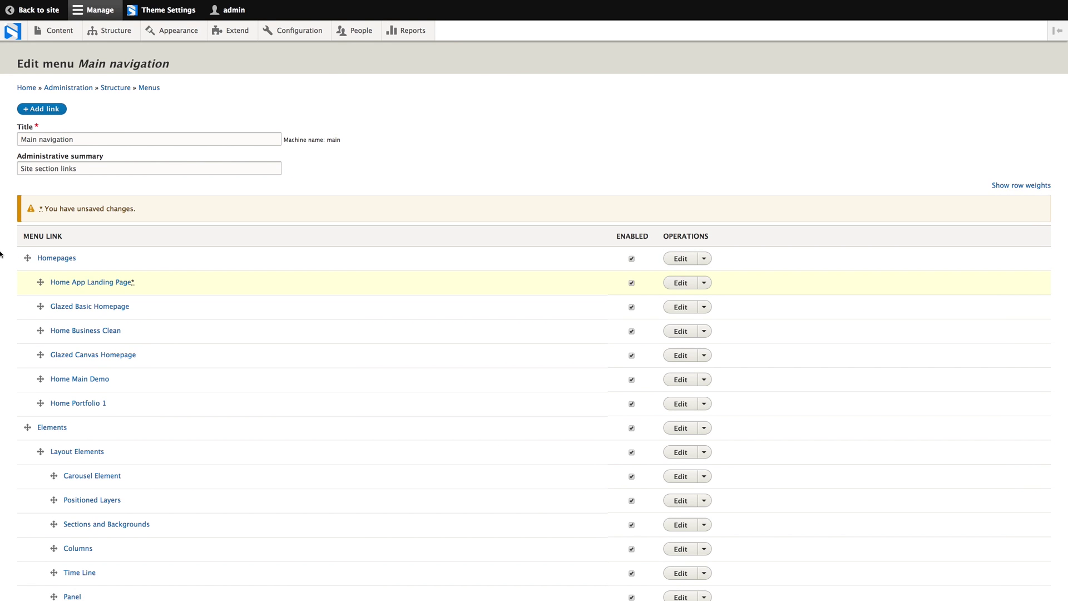
{"action": "scroll", "coordinate": [15, 250], "scroll_direction": "down", "scroll_amount": 20}
{"action": "left_click", "coordinate": [37, 543]}
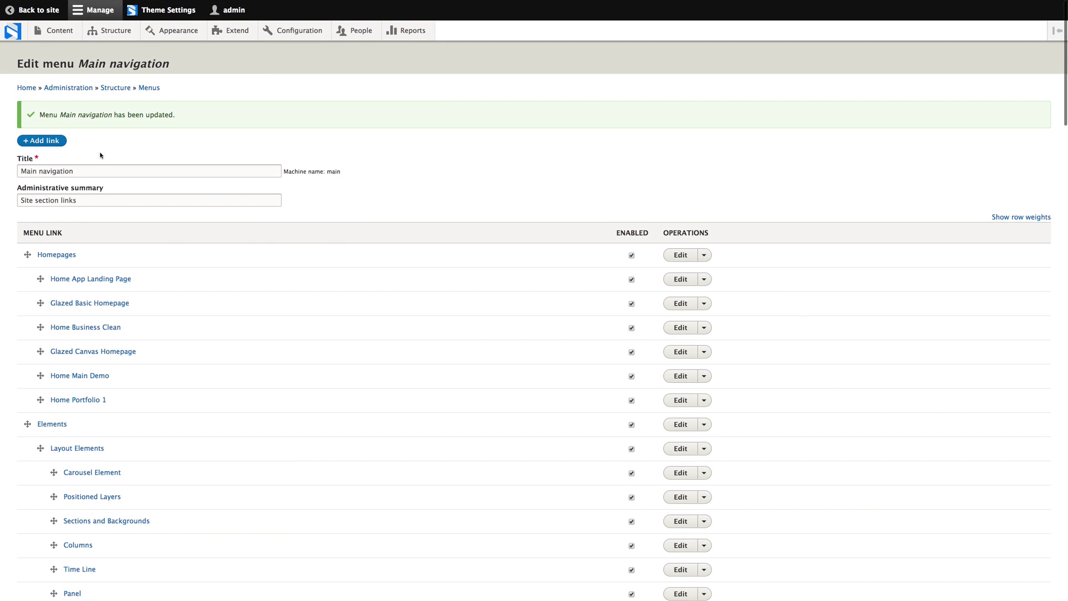
Create 'My Dropdown' linking to /contact with Show as expanded checked, and save.
{"action": "left_click", "coordinate": [49, 141]}
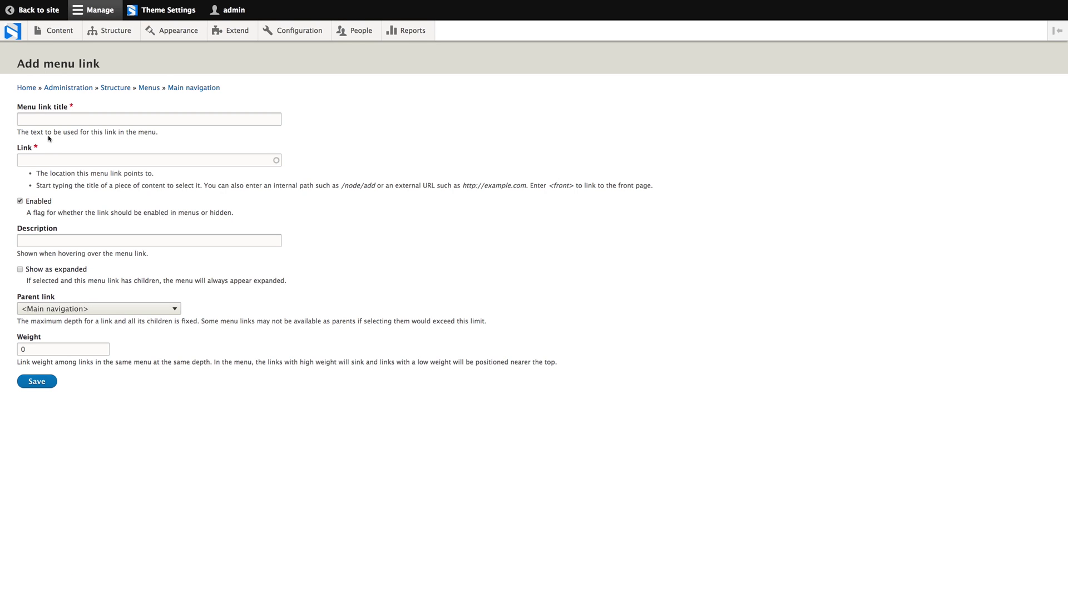
{"action": "type", "text": "My "}
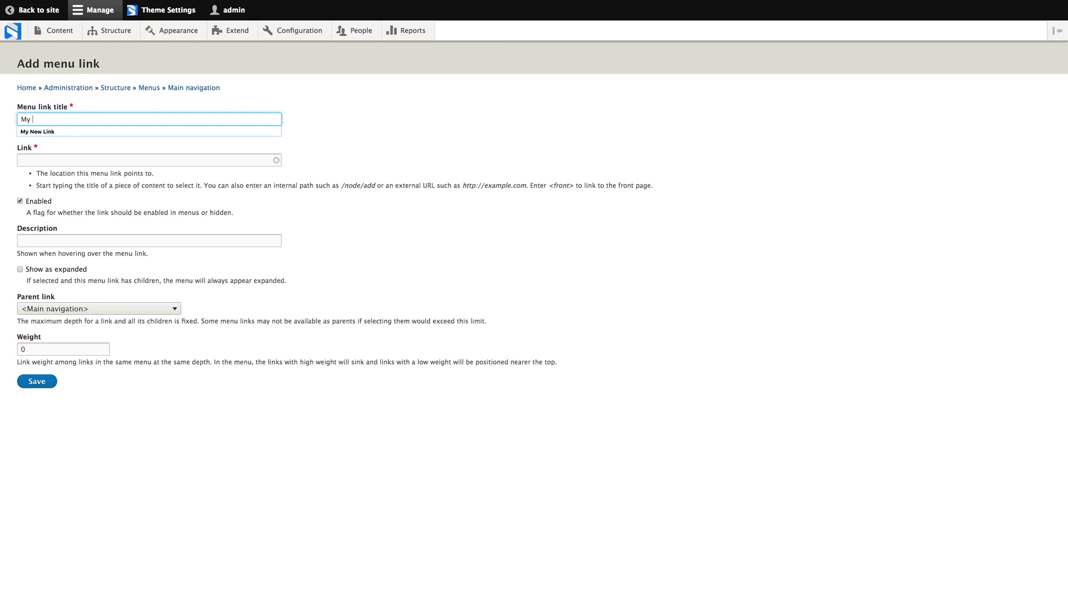
{"action": "type", "text": "Dropdown"}
{"action": "key", "text": "Tab"}
{"action": "type", "text": "/"}
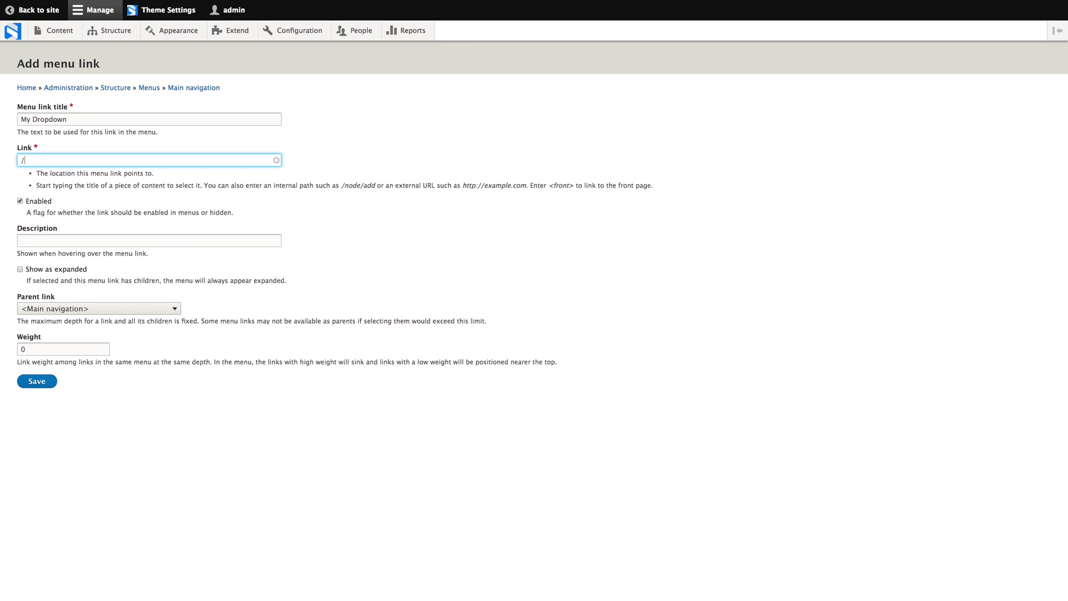
{"action": "type", "text": "contact"}
{"action": "left_click", "coordinate": [20, 269]}
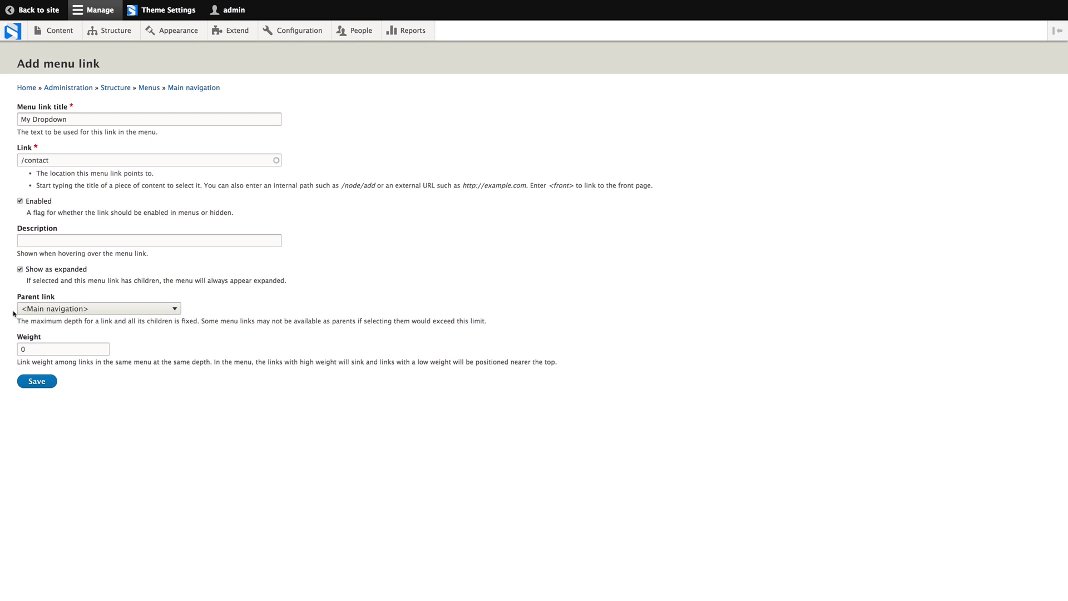
{"action": "left_click", "coordinate": [42, 383]}
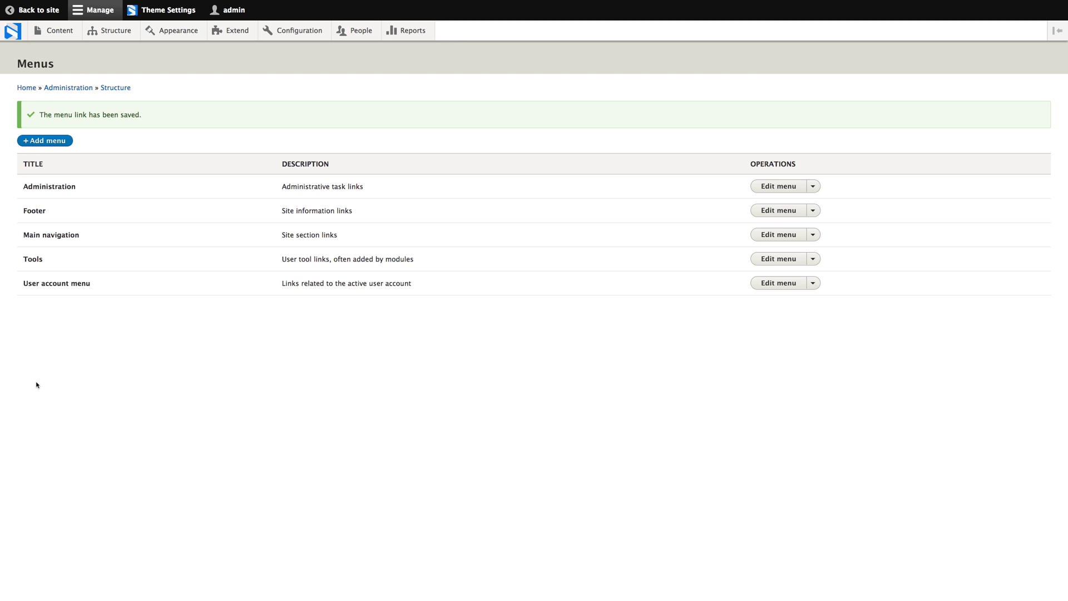
Create 'Child Link 1' to /contact with parent link My Dropdown and save it.
{"action": "left_click", "coordinate": [812, 234]}
{"action": "left_click", "coordinate": [779, 247]}
{"action": "left_click", "coordinate": [167, 119]}
{"action": "type", "text": "Chil"}
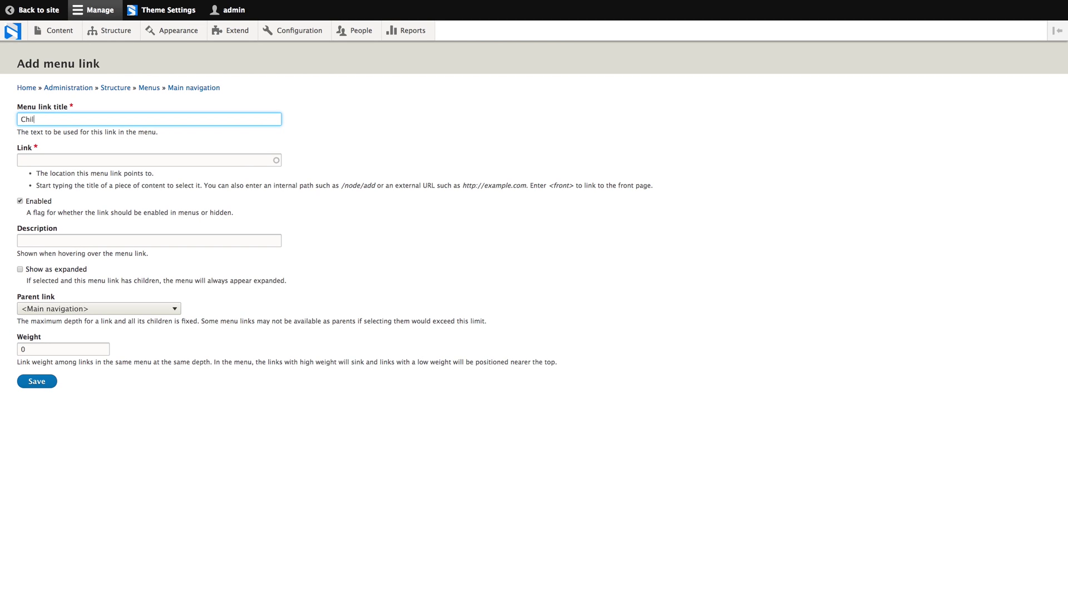
{"action": "type", "text": "d Link 1"}
{"action": "key", "text": "Tab"}
{"action": "type", "text": "/contact"}
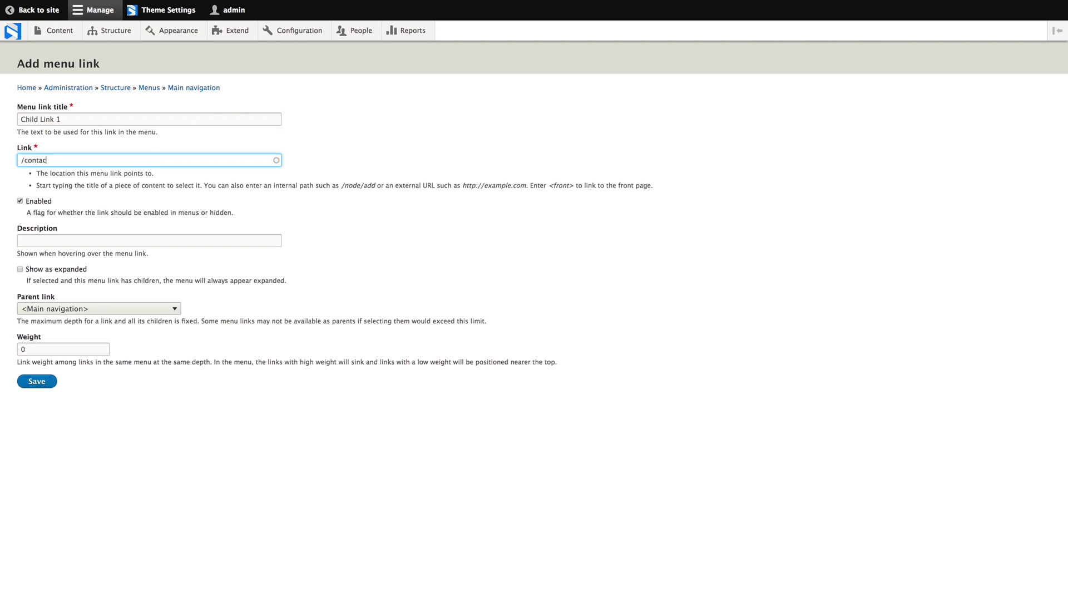
{"action": "left_click", "coordinate": [105, 307]}
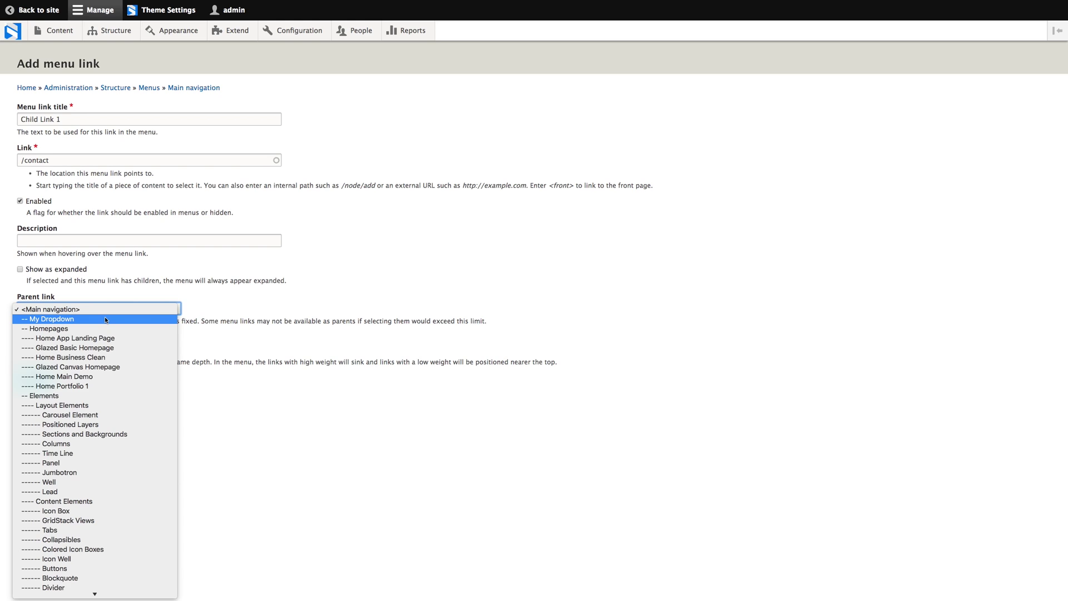
{"action": "left_click", "coordinate": [105, 319]}
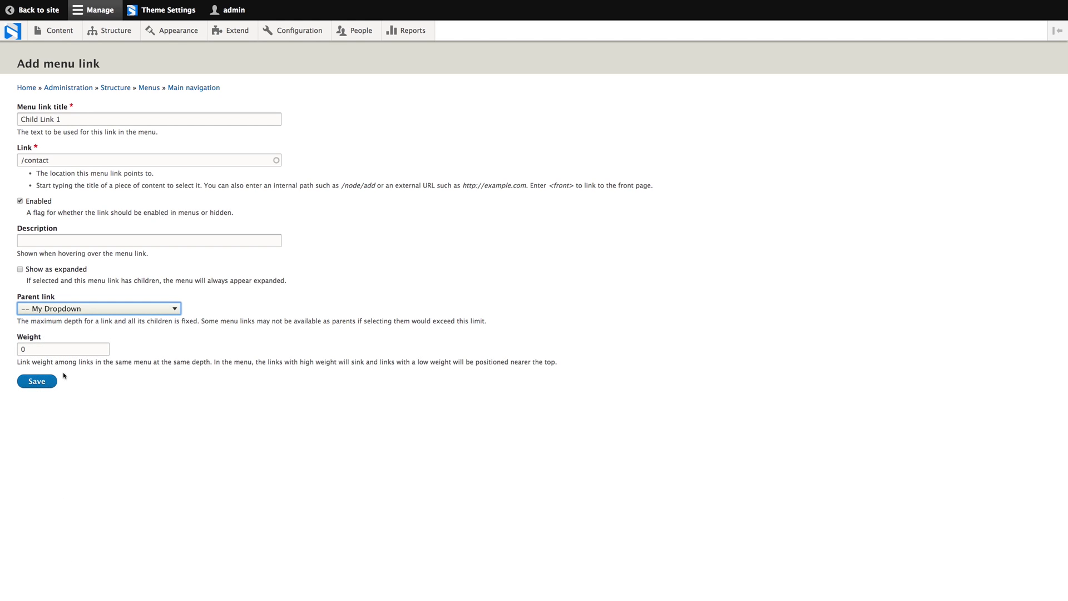
{"action": "left_click", "coordinate": [53, 383]}
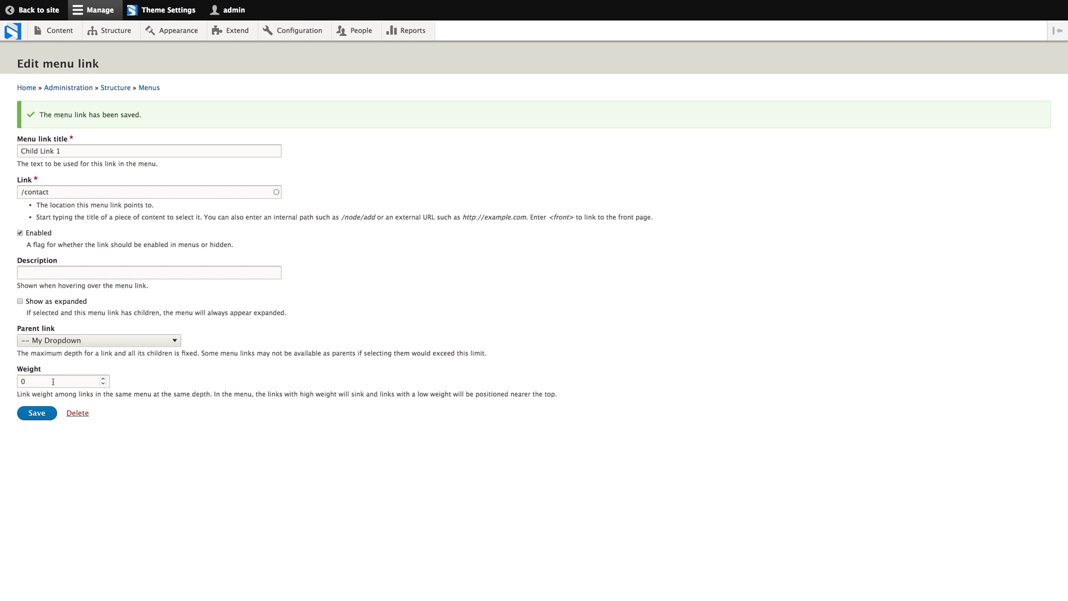
{"action": "left_click", "coordinate": [149, 88]}
{"action": "left_click", "coordinate": [812, 202]}
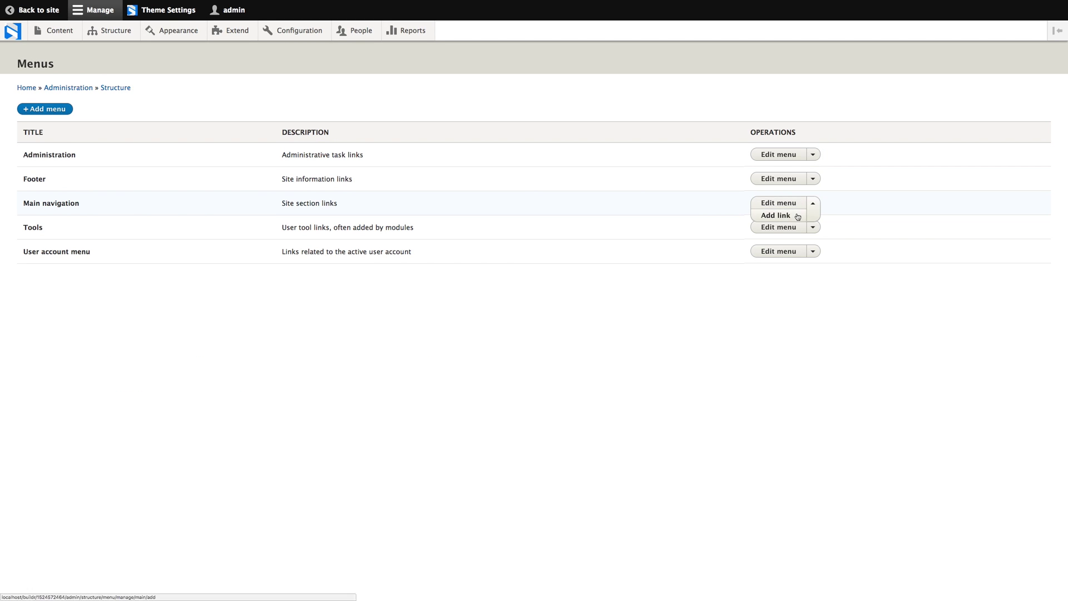
Add 'Child Link 2' to /contact under parent My Dropdown and save.
{"action": "left_click", "coordinate": [795, 216]}
{"action": "type", "text": "Child Link 2"}
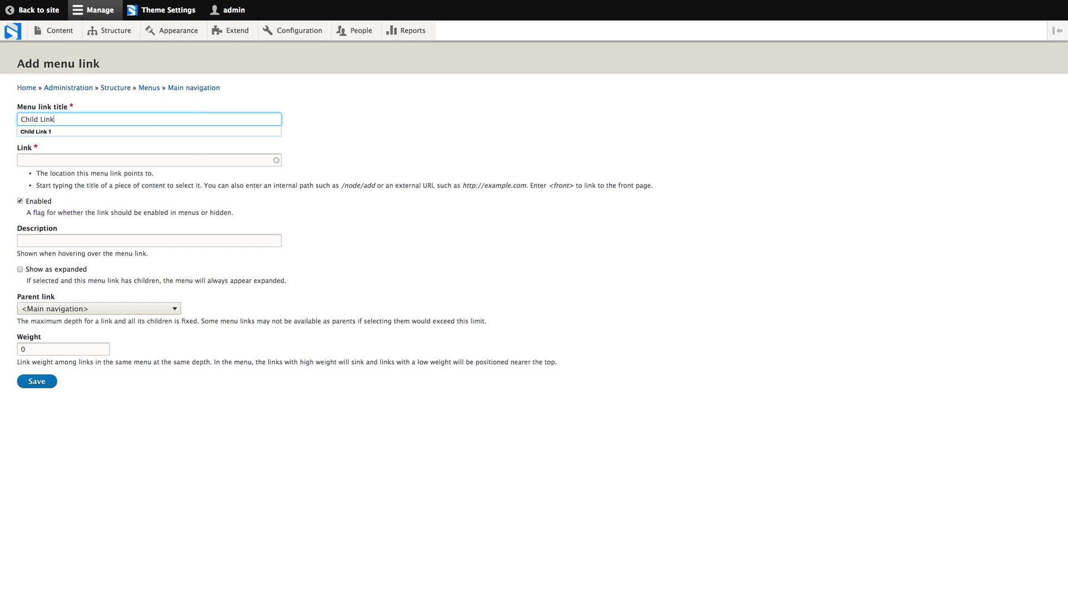
{"action": "left_click", "coordinate": [199, 156]}
{"action": "type", "text": "/contact"}
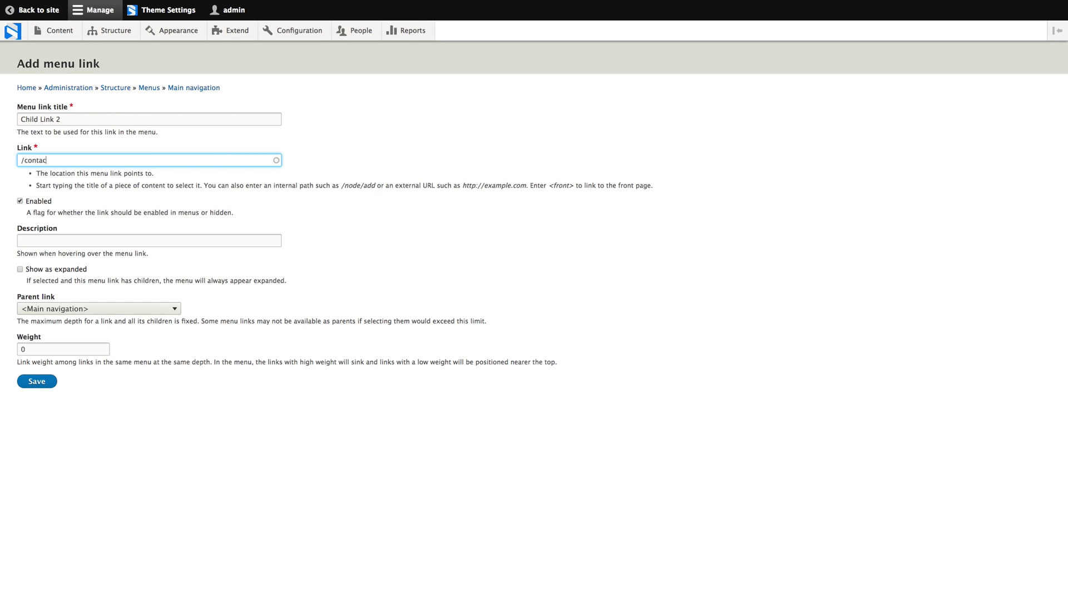
{"action": "left_click", "coordinate": [89, 309]}
{"action": "left_click", "coordinate": [61, 318]}
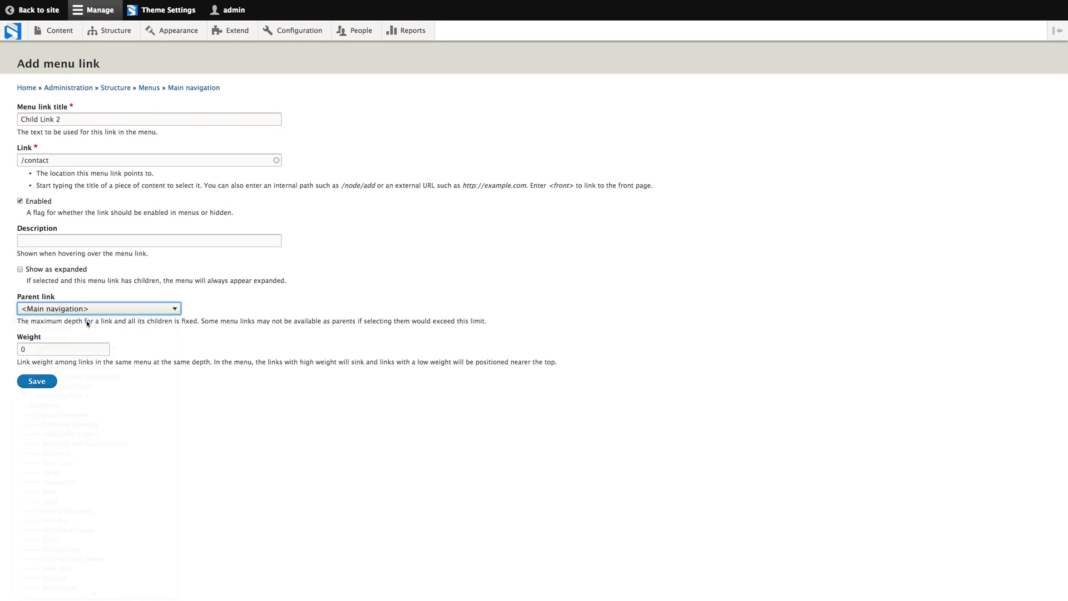
{"action": "left_click", "coordinate": [47, 379]}
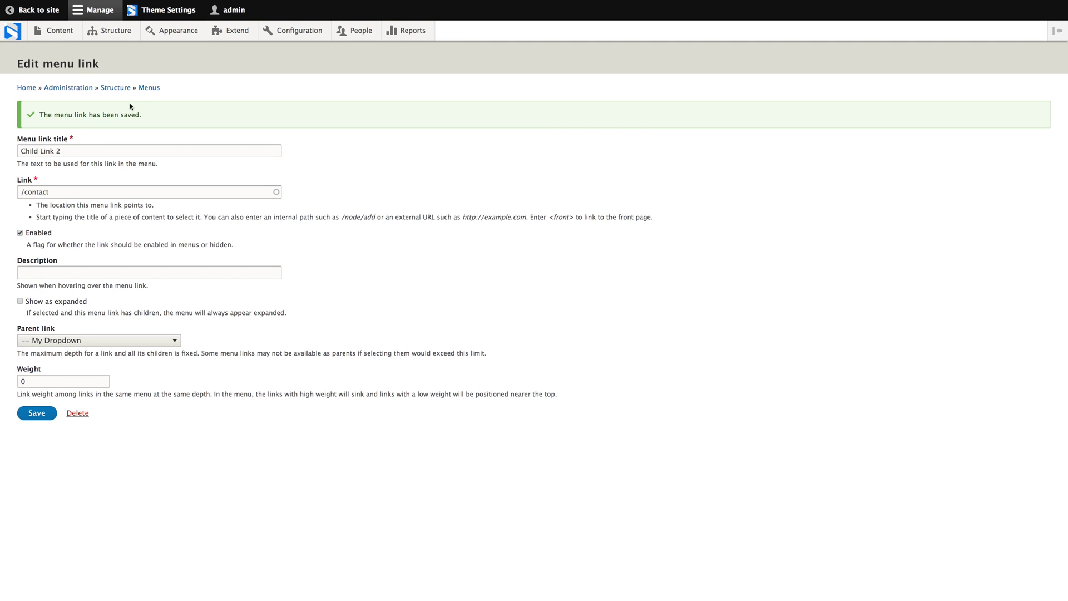
{"action": "left_click", "coordinate": [149, 88]}
Add 'Child Link 3' to /user under parent My Dropdown and save.
{"action": "left_click", "coordinate": [812, 204]}
{"action": "left_click", "coordinate": [799, 215]}
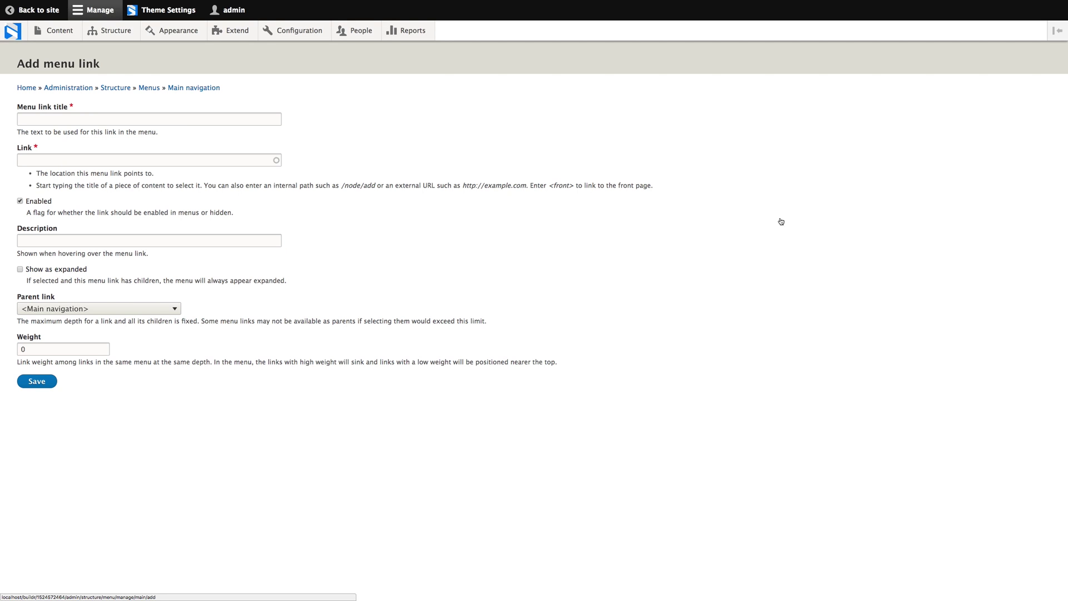
{"action": "type", "text": "Child Link 3"}
{"action": "left_click", "coordinate": [161, 159]}
{"action": "type", "text": "/user"}
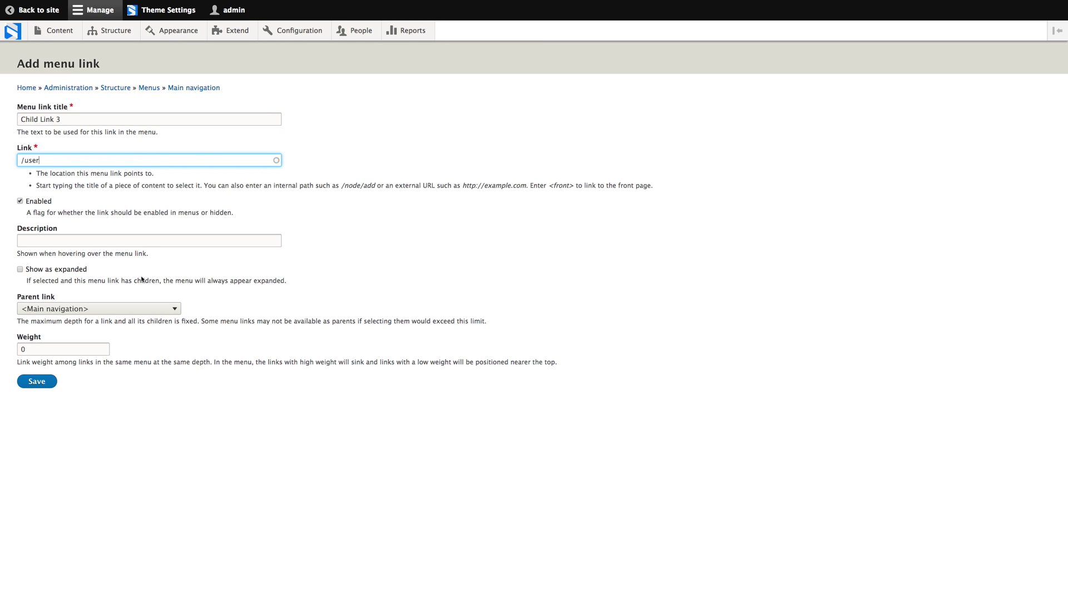
{"action": "left_click", "coordinate": [87, 311]}
{"action": "left_click", "coordinate": [91, 319]}
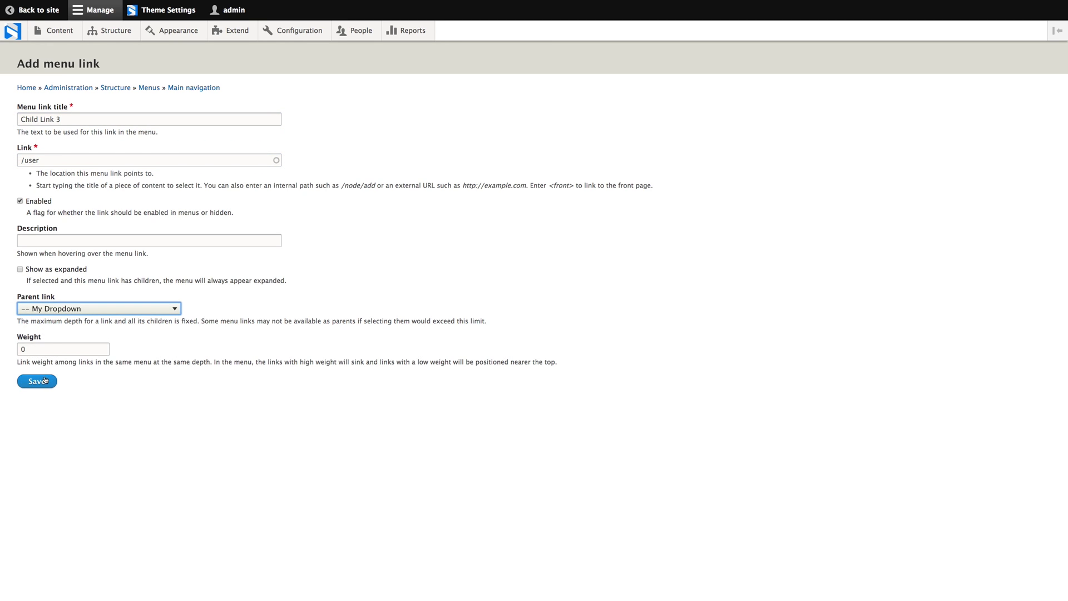
{"action": "left_click", "coordinate": [45, 381]}
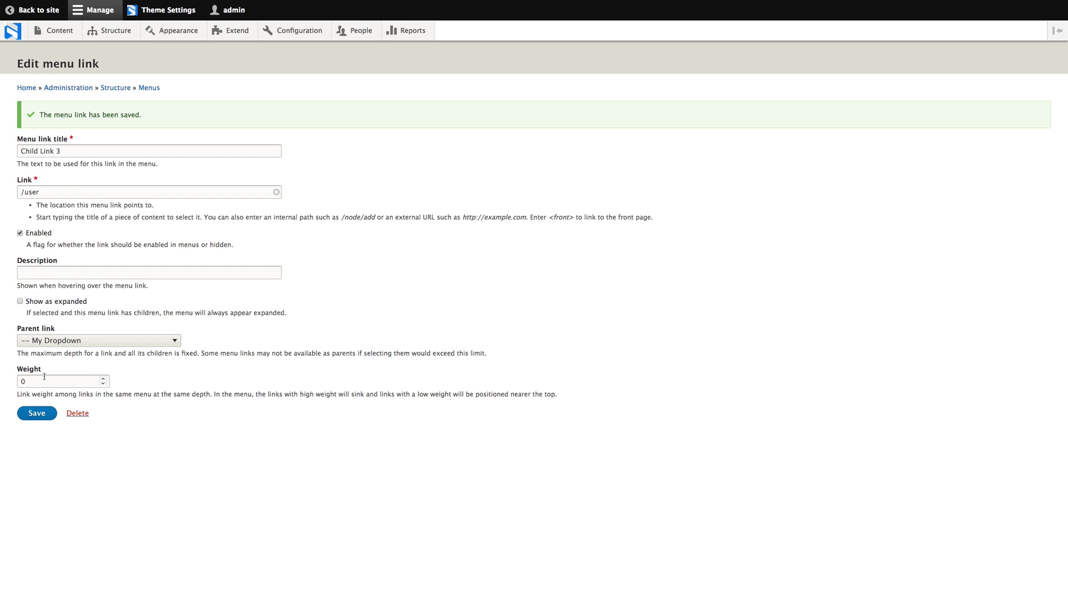
Return to the front page and check that My Dropdown lists Child Link 1, 2 and 3.
{"action": "left_click", "coordinate": [29, 17]}
{"action": "mouse_move", "coordinate": [526, 86]}
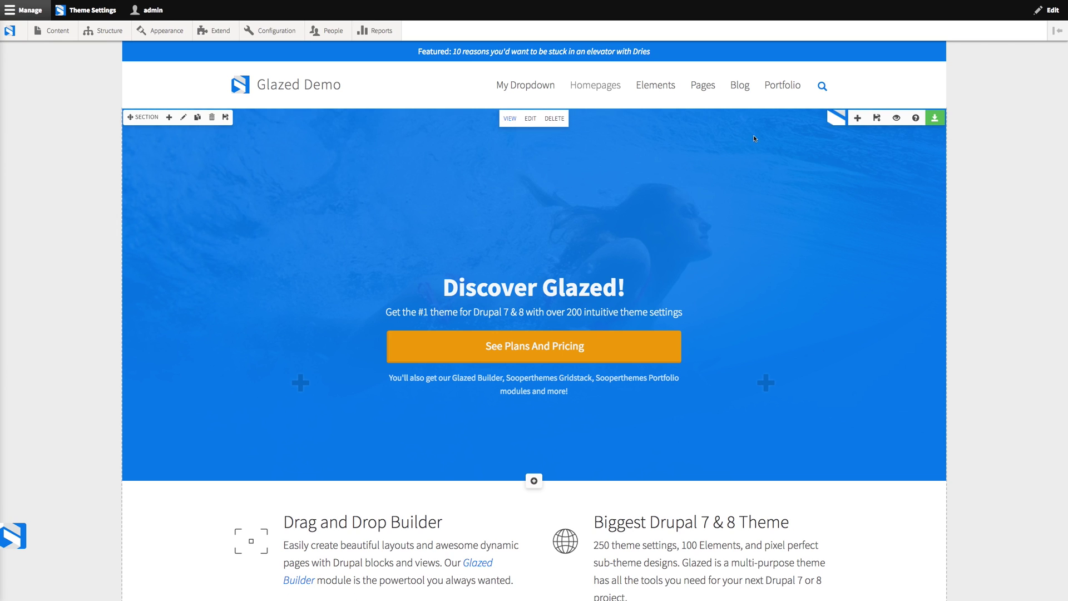
{"action": "mouse_move", "coordinate": [713, 89]}
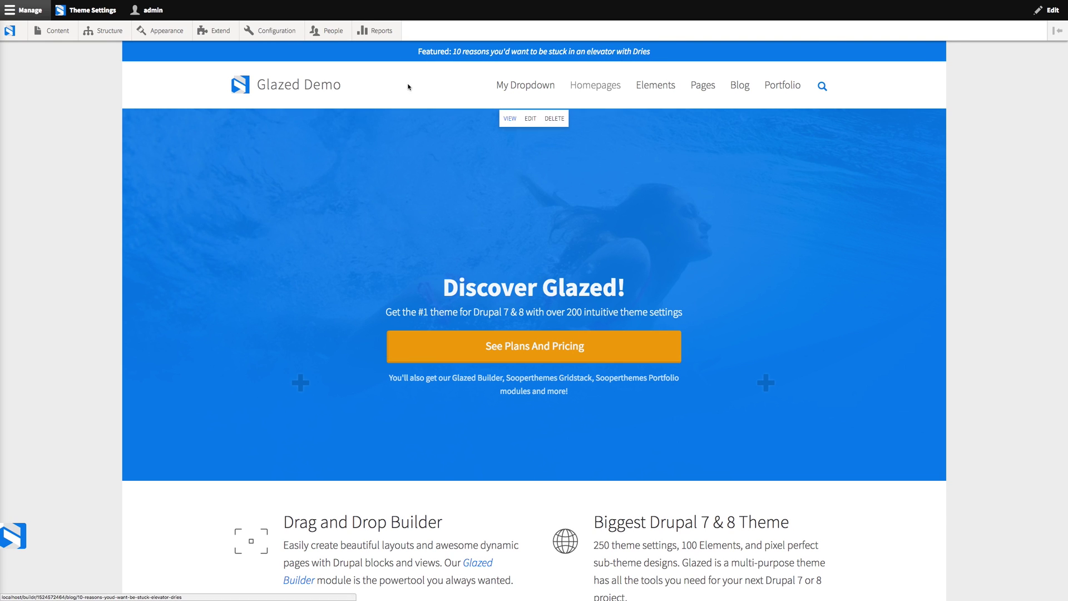
{"action": "mouse_move", "coordinate": [389, 149]}
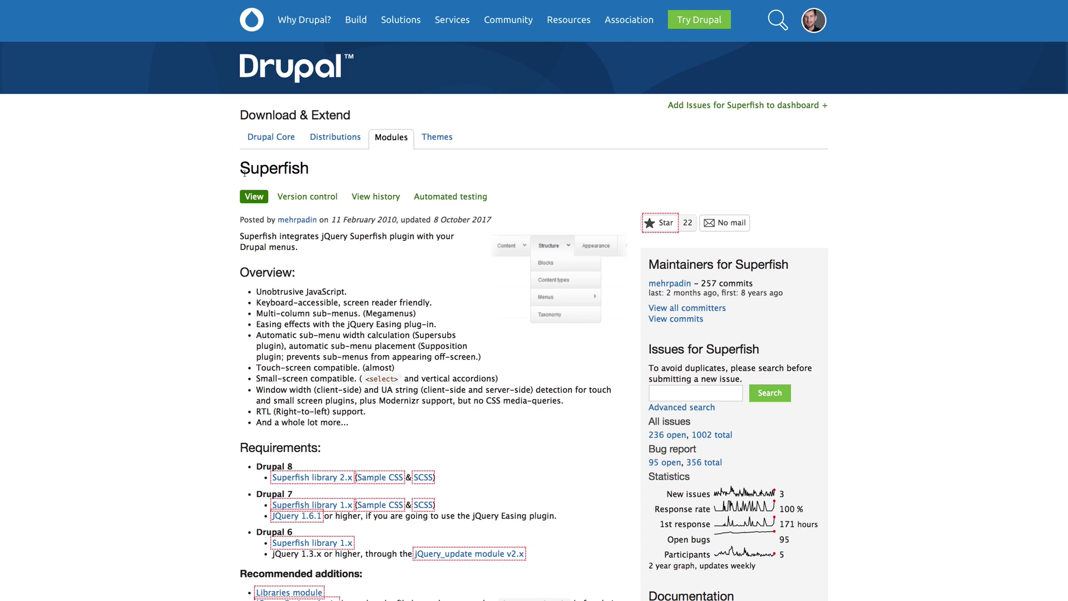
Scroll the Superfish project page to Installation and highlight the Drupal 8 download instructions.
{"action": "scroll", "coordinate": [247, 176], "scroll_direction": "down", "scroll_amount": 10}
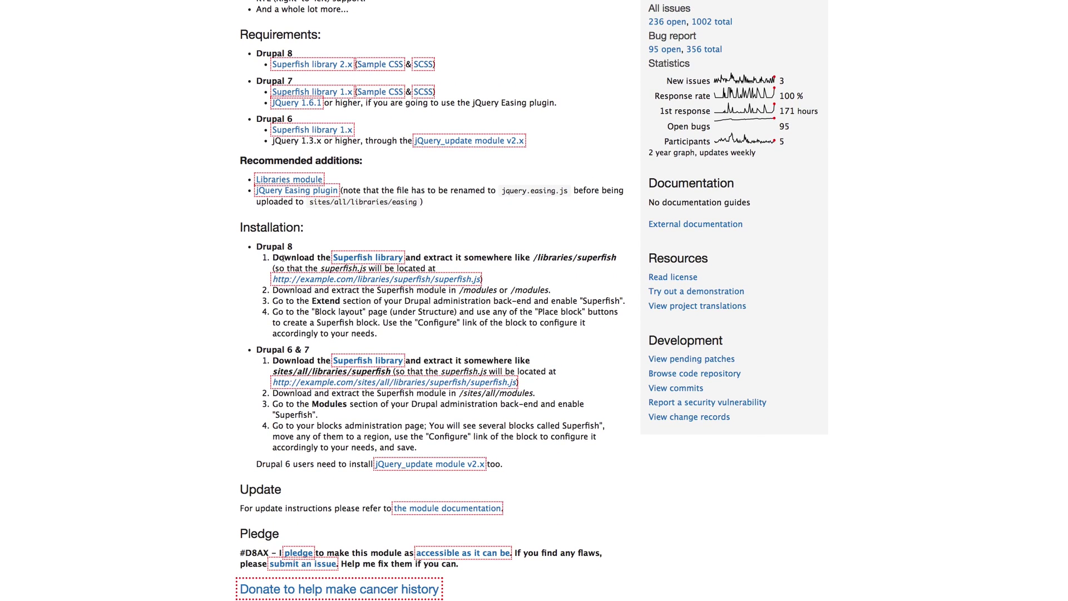
{"action": "left_click_drag", "start_coordinate": [276, 257], "coordinate": [421, 267]}
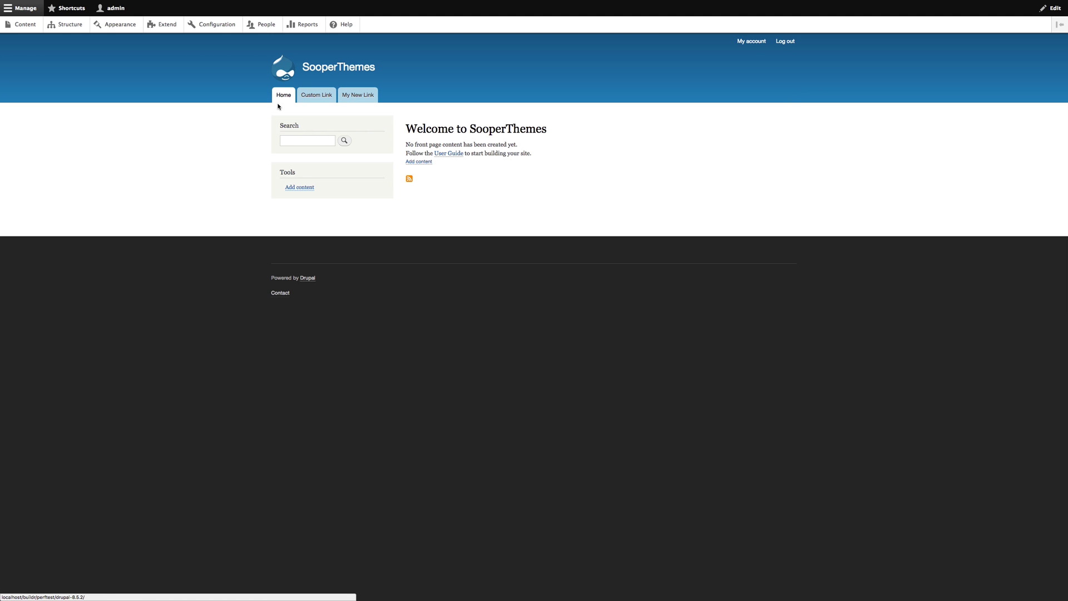
Install the Superfish module after filtering the Extend list by 'superf'.
{"action": "left_click", "coordinate": [162, 25]}
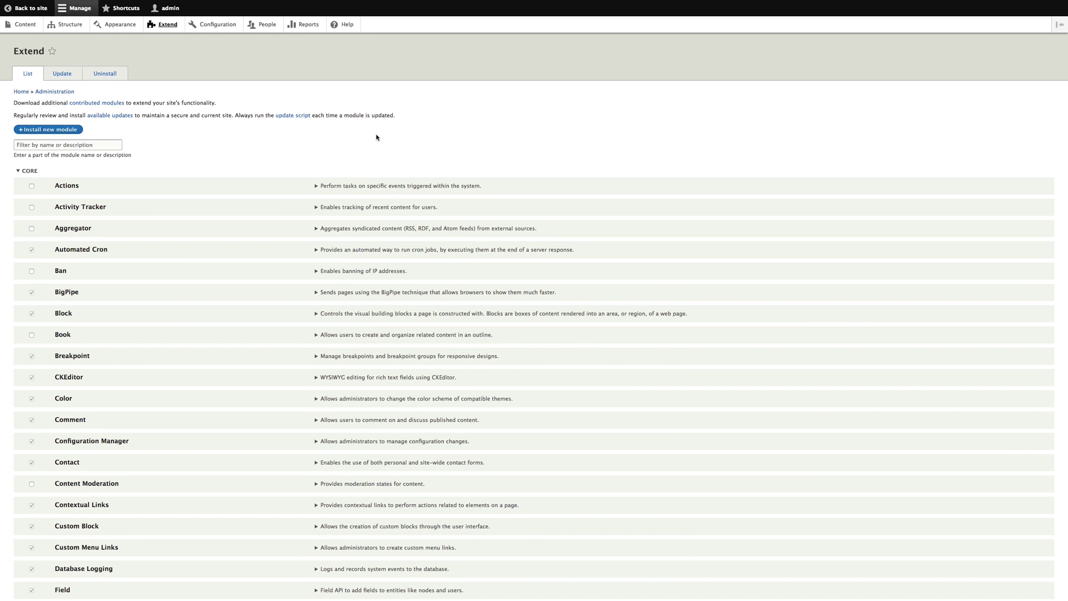
{"action": "left_click", "coordinate": [101, 144]}
{"action": "type", "text": "superf"}
{"action": "left_click", "coordinate": [32, 186]}
{"action": "left_click", "coordinate": [32, 217]}
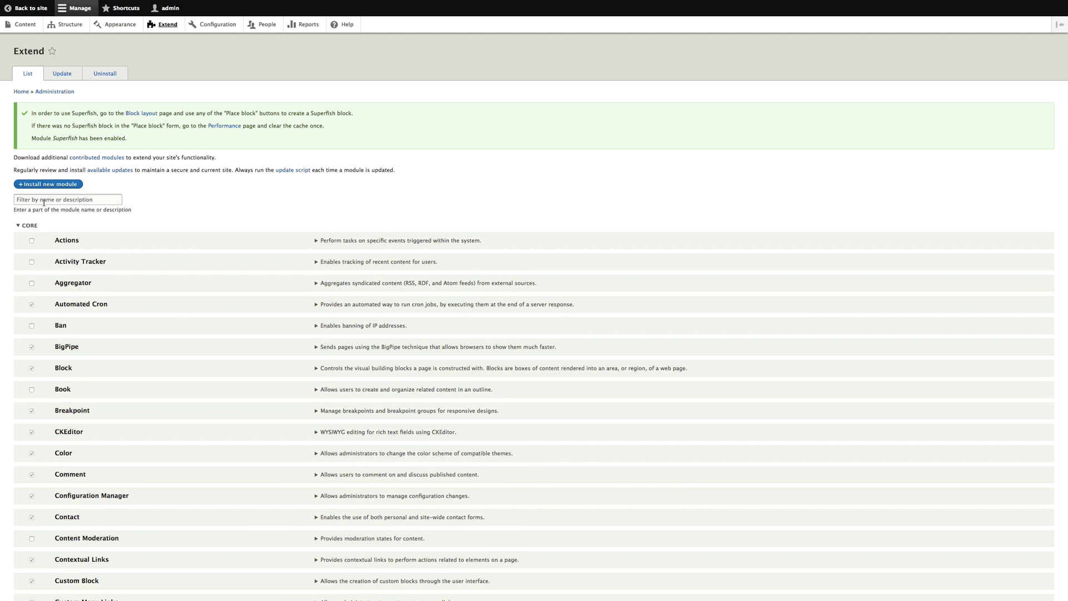
Remove the Main navigation block from the Bartik block layout and confirm.
{"action": "left_click", "coordinate": [70, 26]}
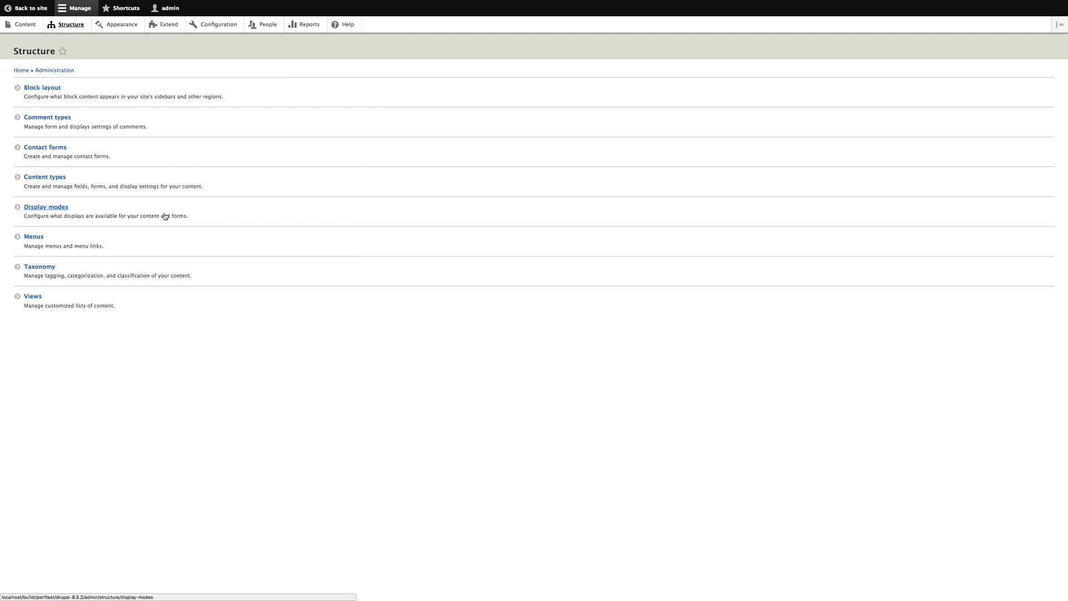
{"action": "left_click", "coordinate": [55, 90]}
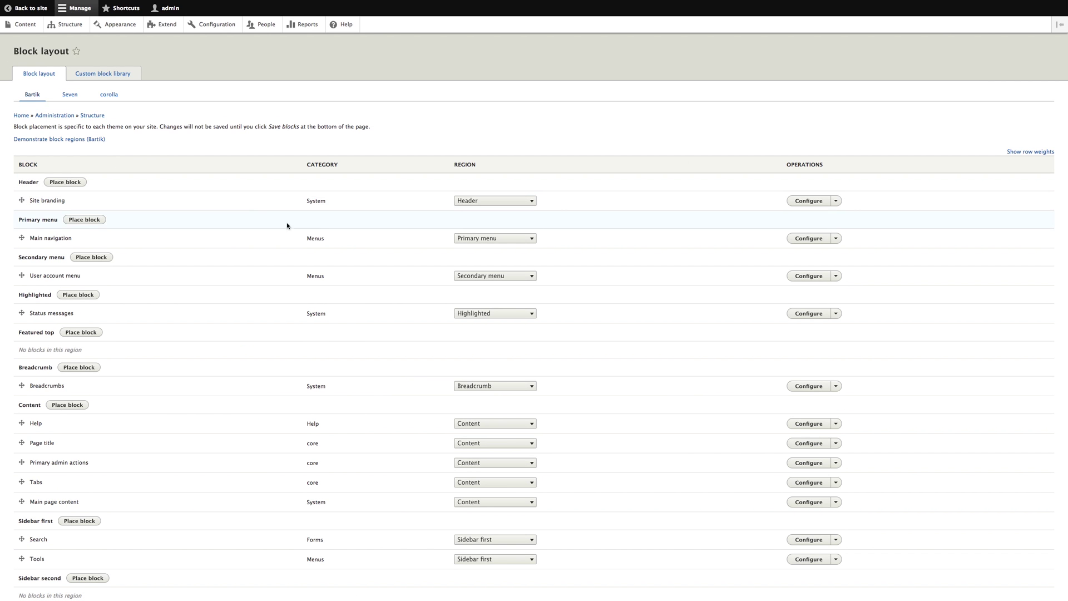
{"action": "left_click", "coordinate": [836, 241]}
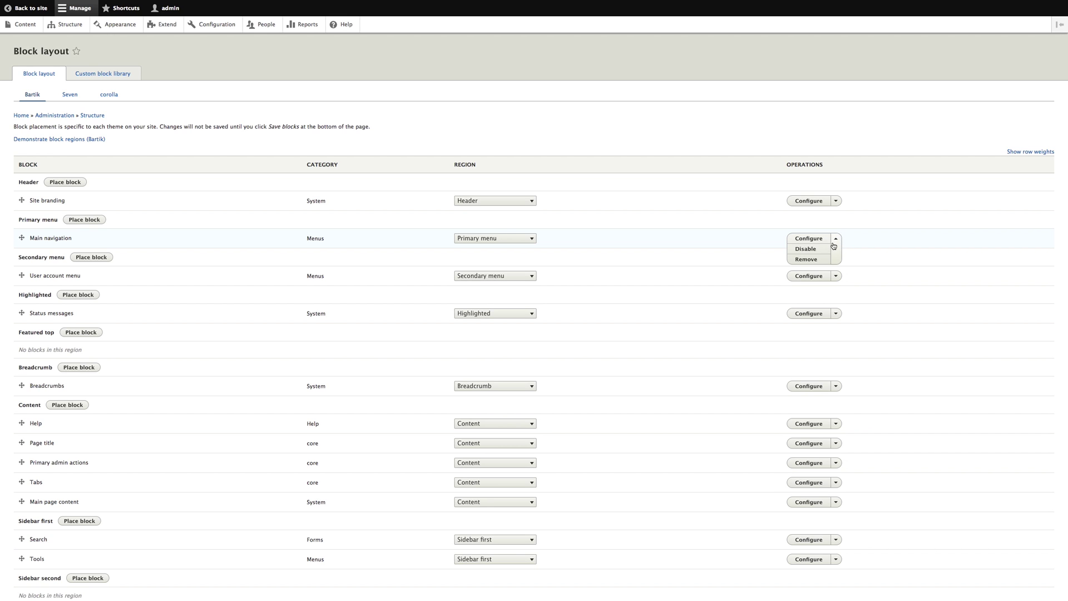
{"action": "left_click", "coordinate": [809, 258]}
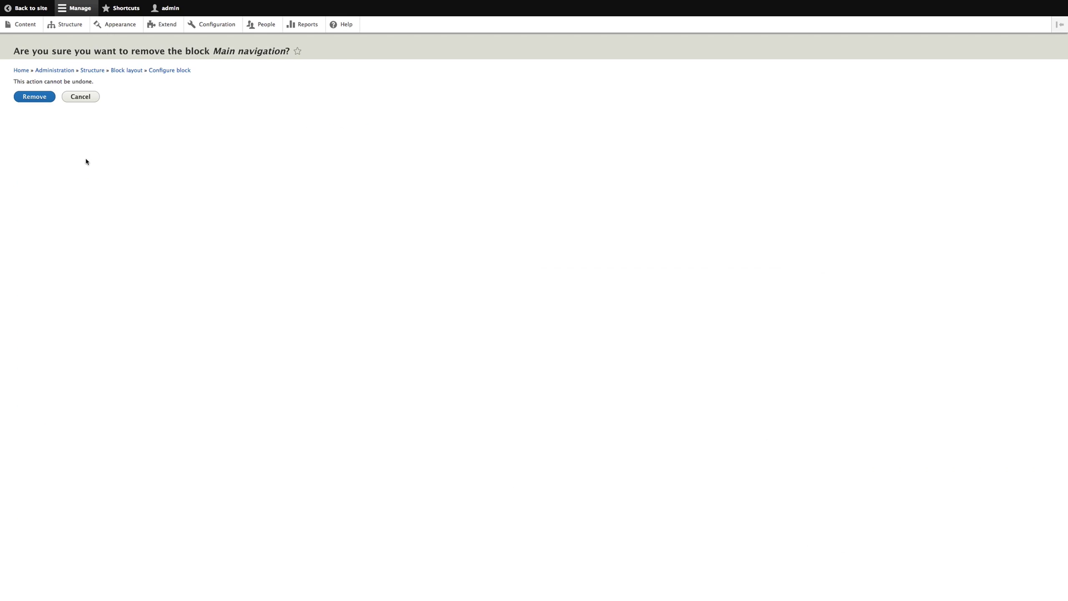
{"action": "left_click", "coordinate": [23, 100]}
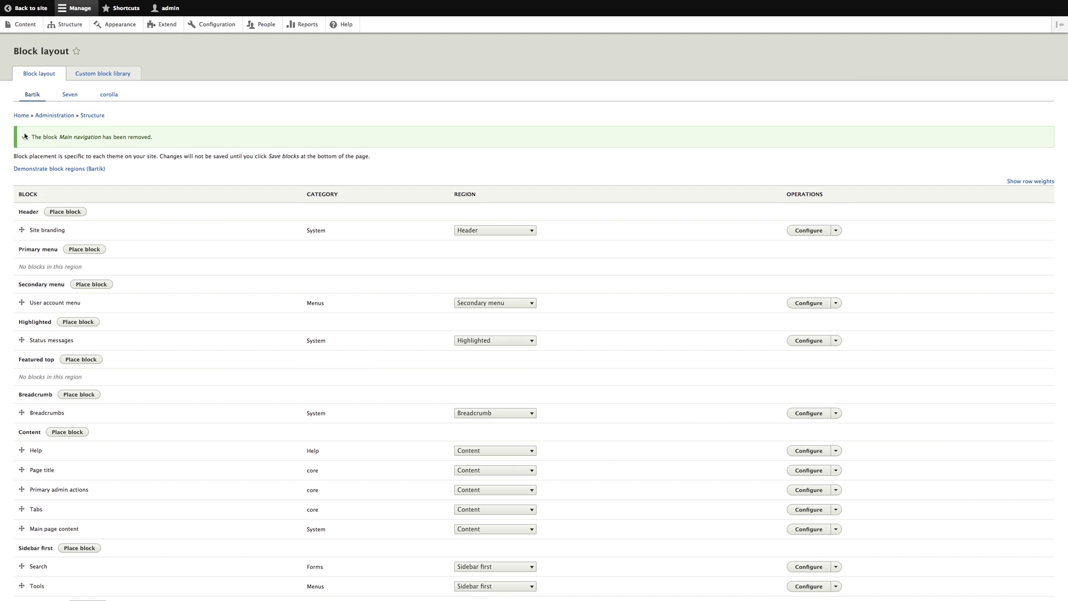
Place the Superfish Main navigation block in the Primary menu region.
{"action": "left_click", "coordinate": [98, 250]}
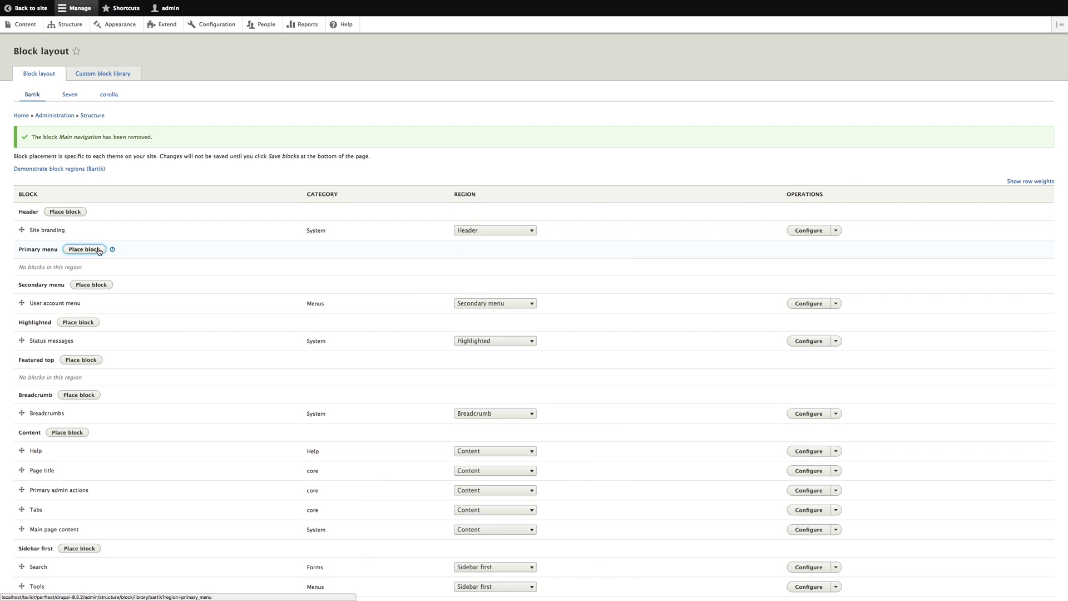
{"action": "scroll", "coordinate": [536, 221], "scroll_direction": "down", "scroll_amount": 3}
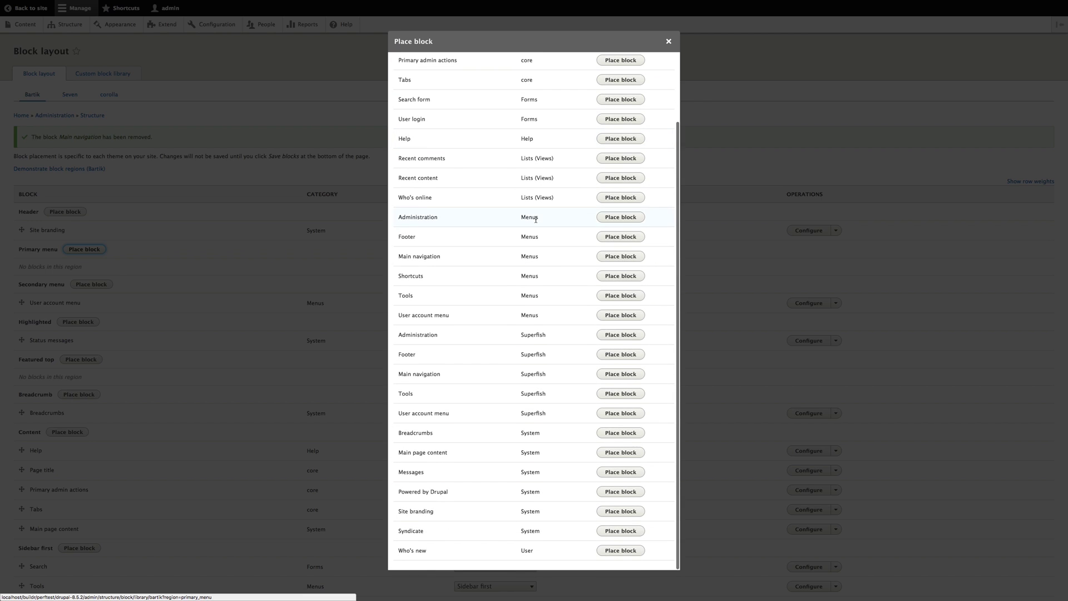
{"action": "double_click", "coordinate": [544, 371]}
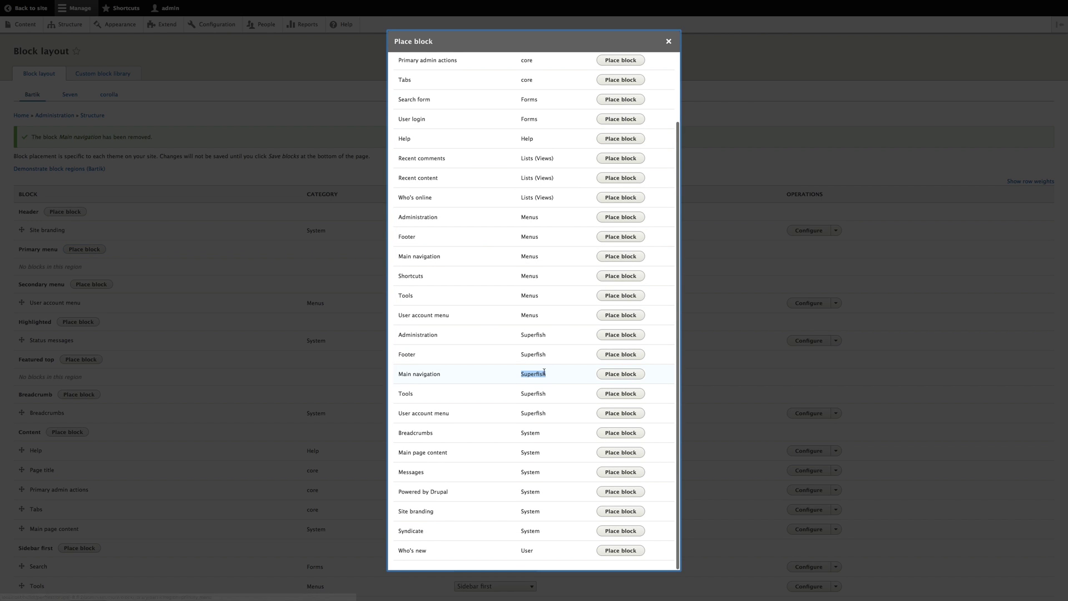
{"action": "left_click_drag", "start_coordinate": [400, 372], "coordinate": [560, 374]}
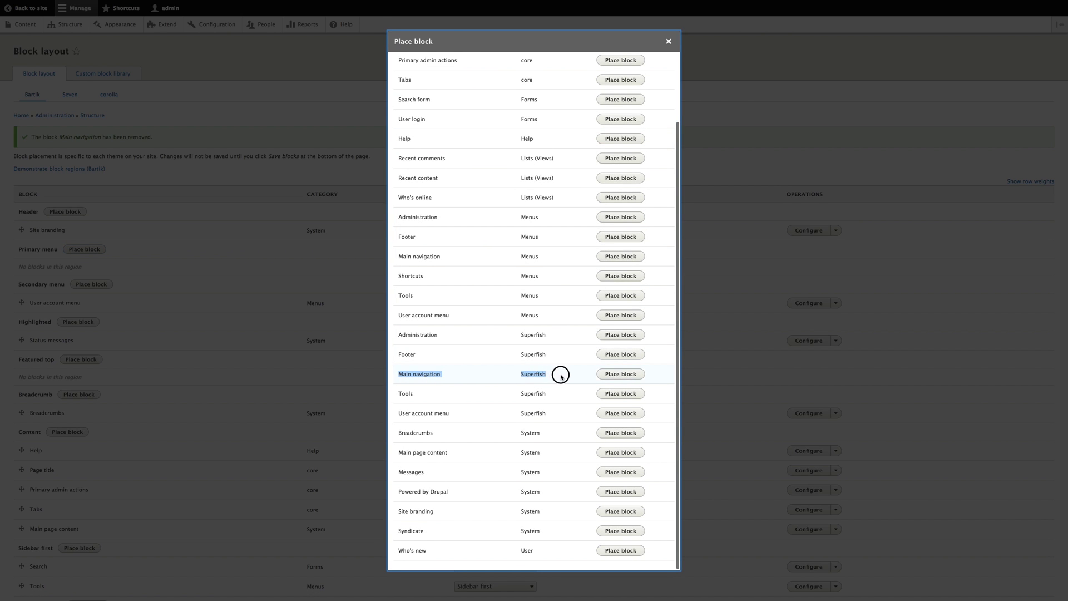
{"action": "left_click", "coordinate": [615, 375]}
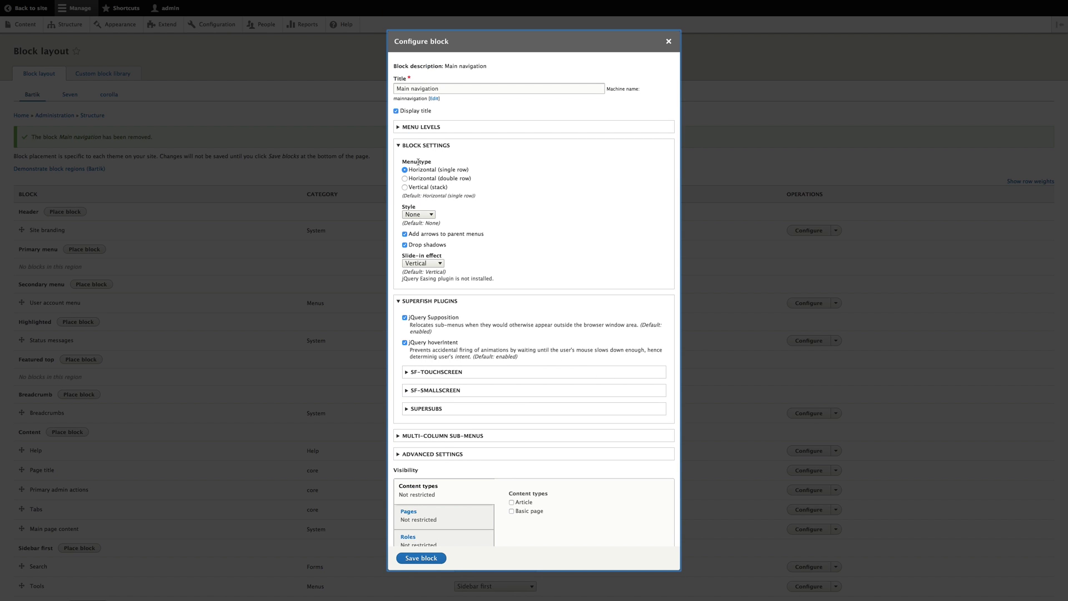
Hide the block title, save the block and the block layout, then view the front page.
{"action": "left_click", "coordinate": [403, 112]}
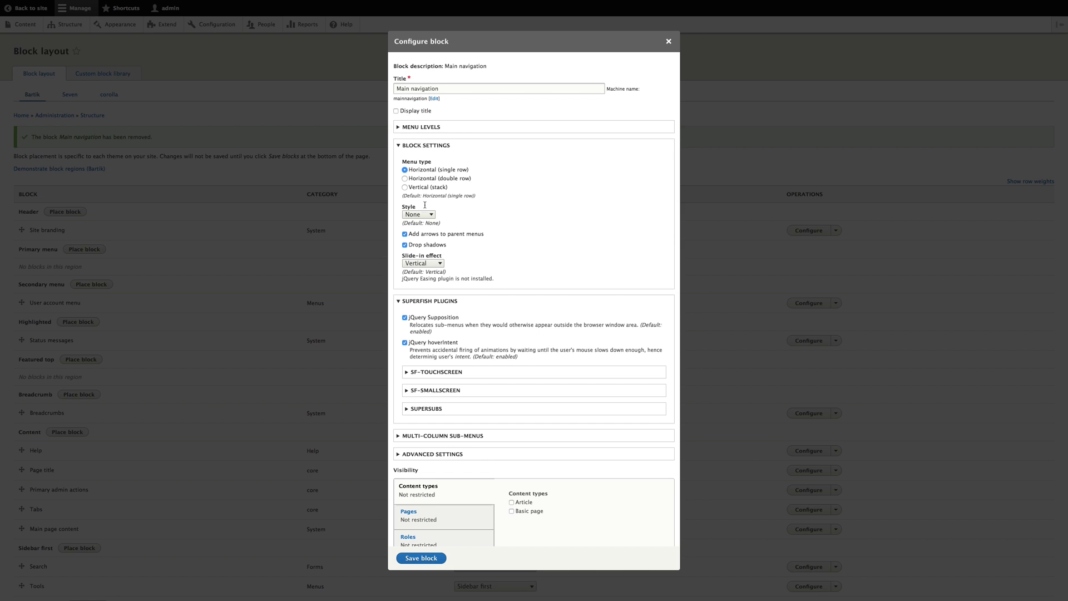
{"action": "scroll", "coordinate": [427, 261], "scroll_direction": "down", "scroll_amount": 2}
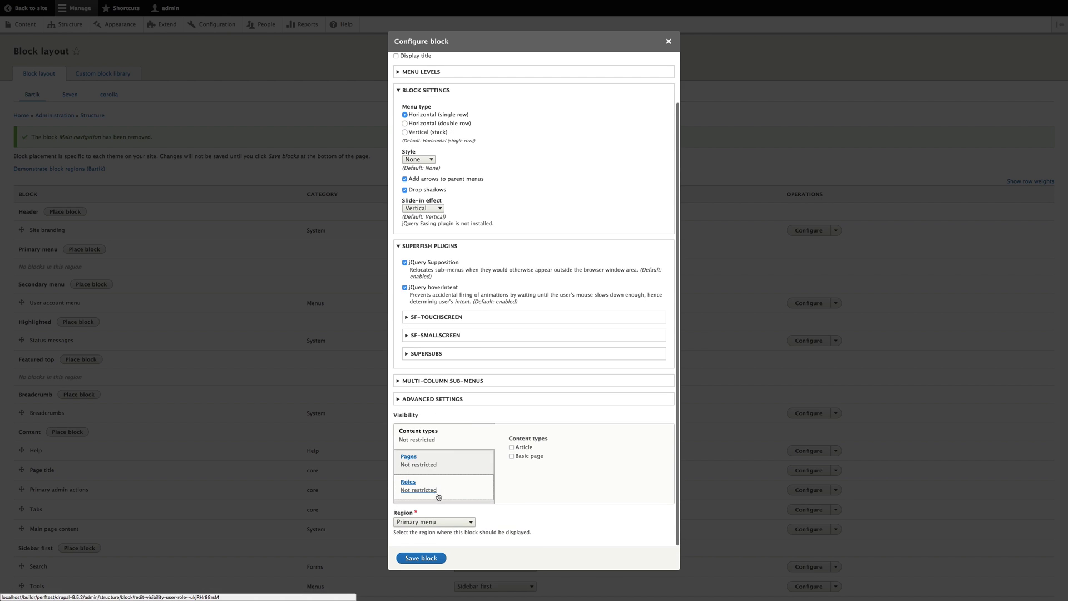
{"action": "left_click", "coordinate": [419, 557]}
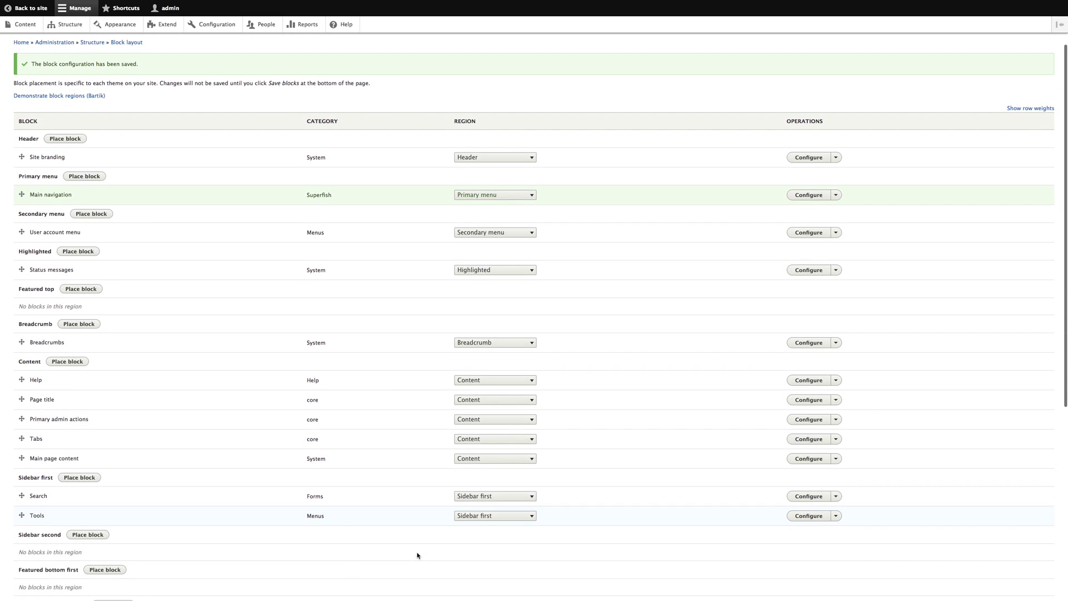
{"action": "scroll", "coordinate": [253, 503], "scroll_direction": "down", "scroll_amount": 6}
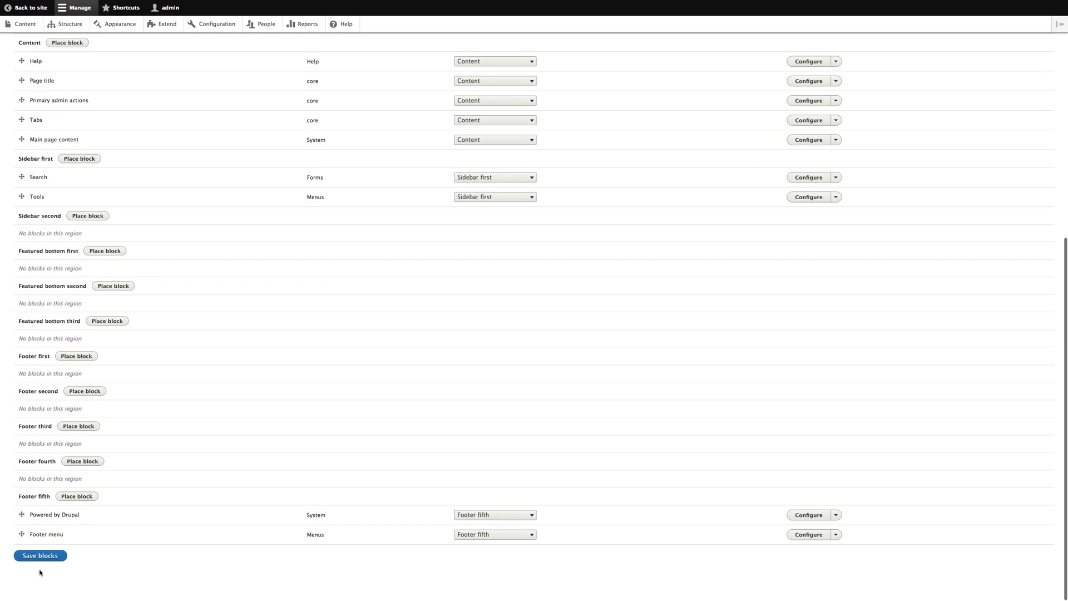
{"action": "left_click", "coordinate": [40, 555]}
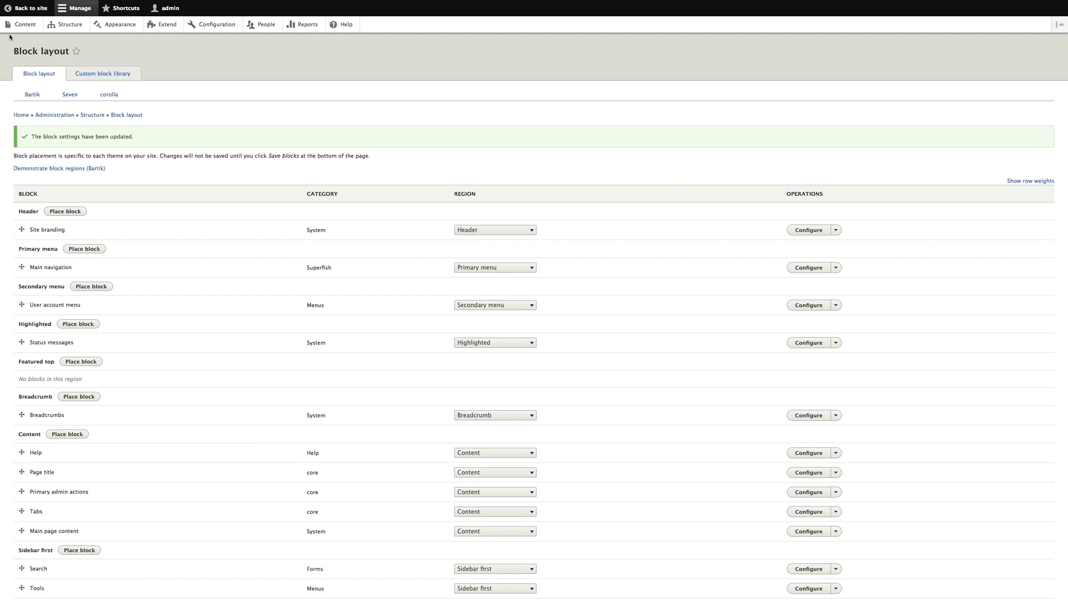
{"action": "left_click", "coordinate": [17, 7]}
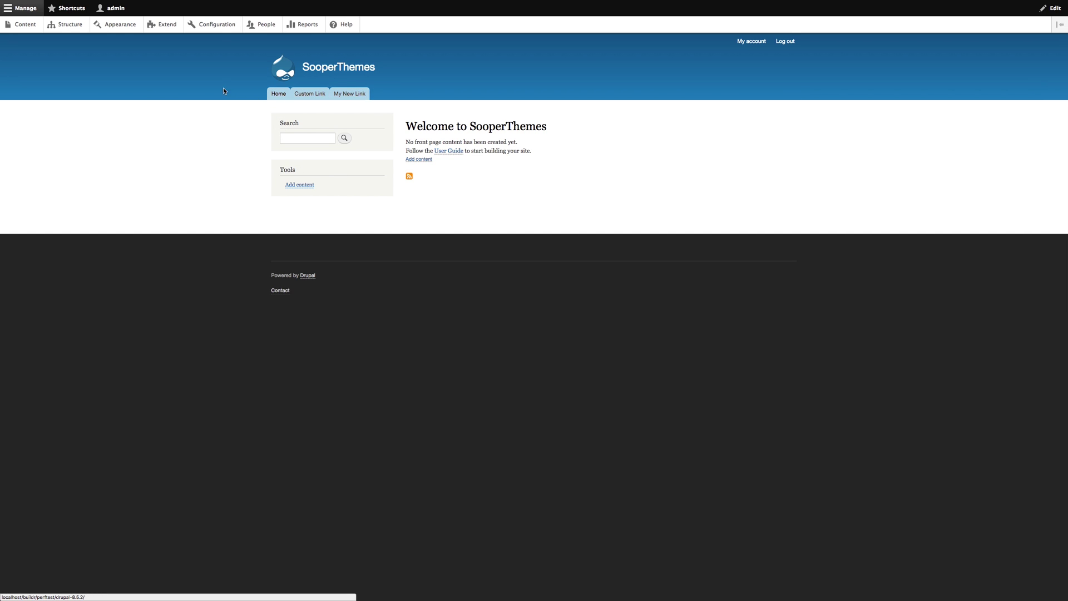
In Main navigation, nest Custom Link and My New Link under Home and save.
{"action": "left_click", "coordinate": [58, 25]}
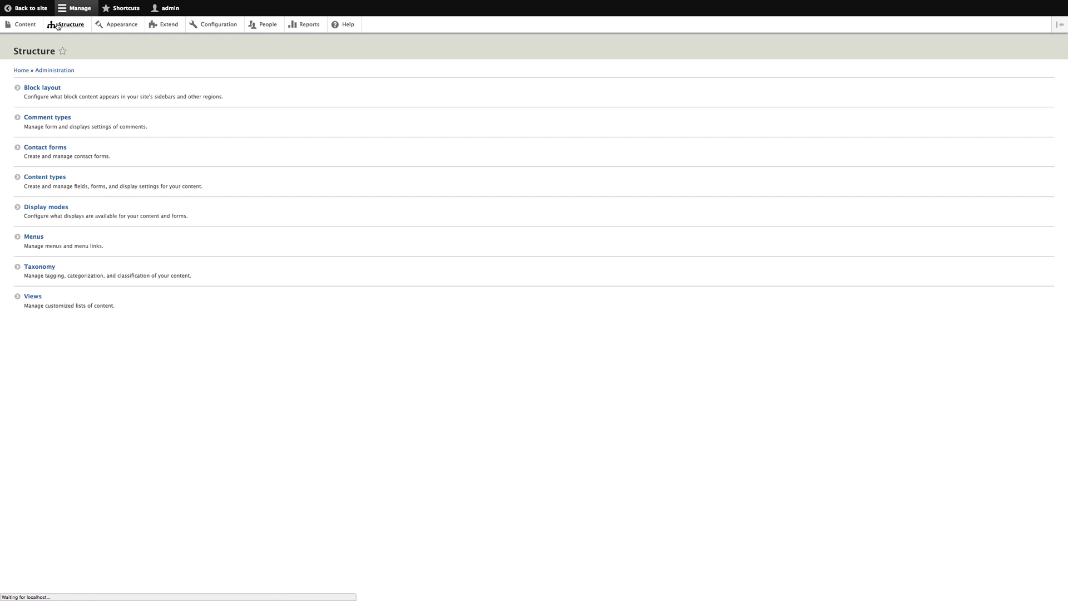
{"action": "left_click", "coordinate": [34, 236]}
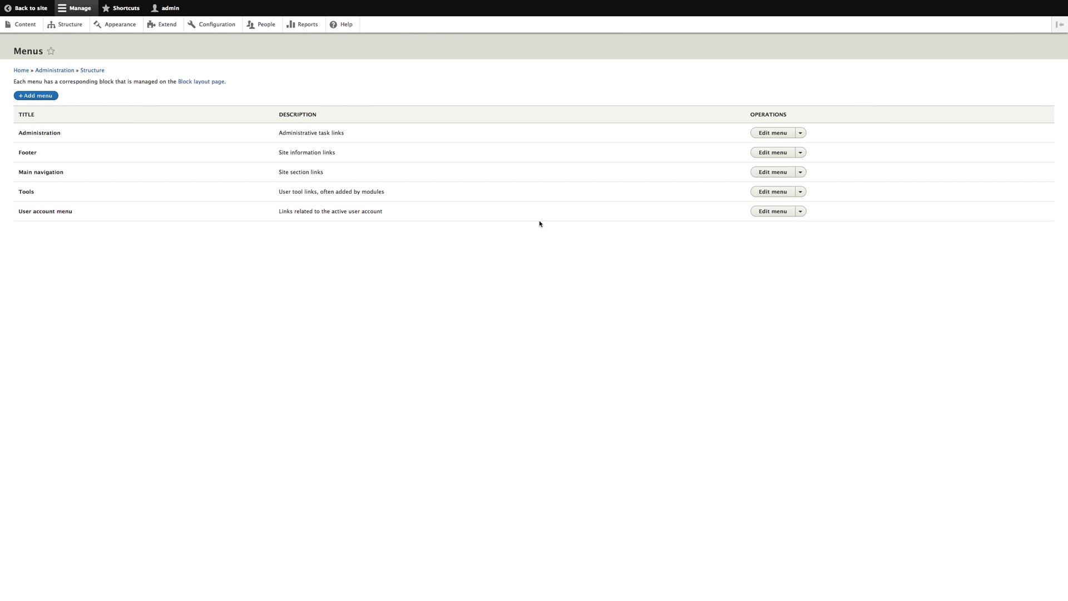
{"action": "left_click", "coordinate": [774, 174]}
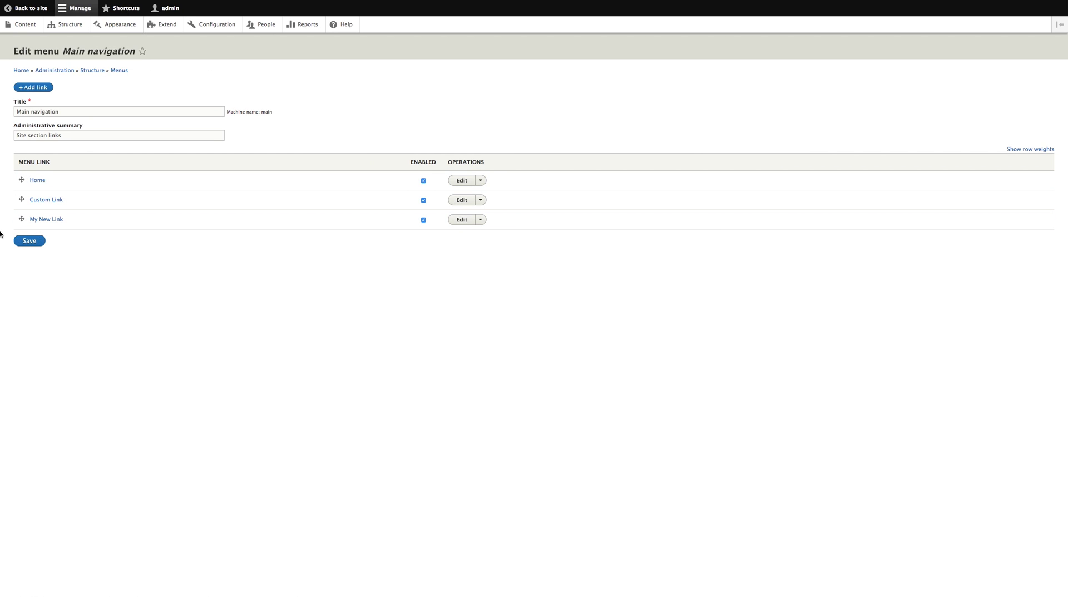
{"action": "left_click", "coordinate": [18, 198]}
{"action": "left_click_drag", "start_coordinate": [18, 198], "coordinate": [32, 201]}
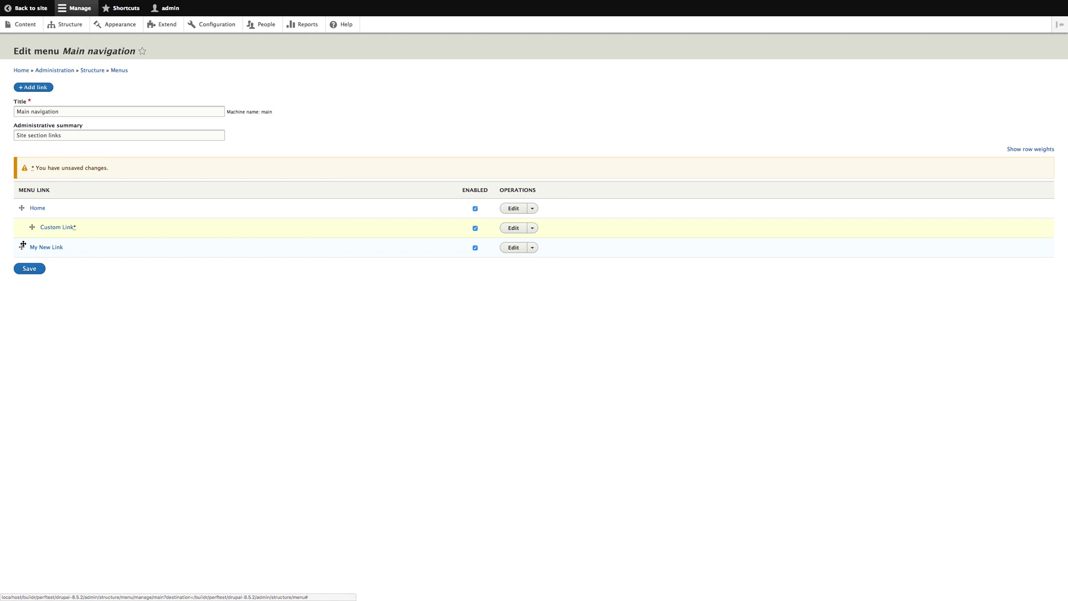
{"action": "left_click_drag", "start_coordinate": [22, 247], "coordinate": [34, 246]}
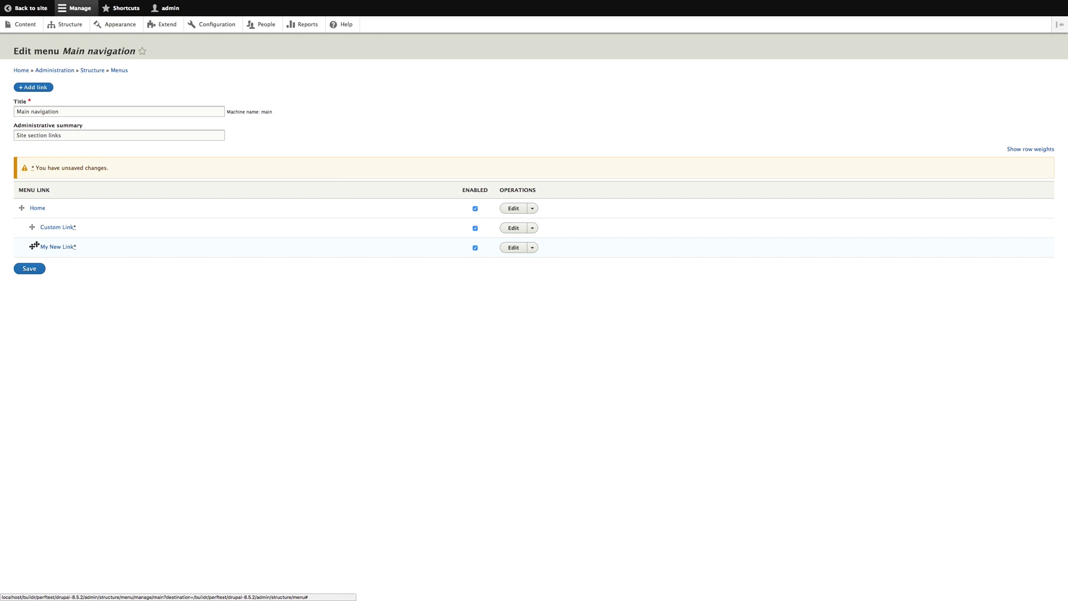
{"action": "left_click", "coordinate": [30, 269]}
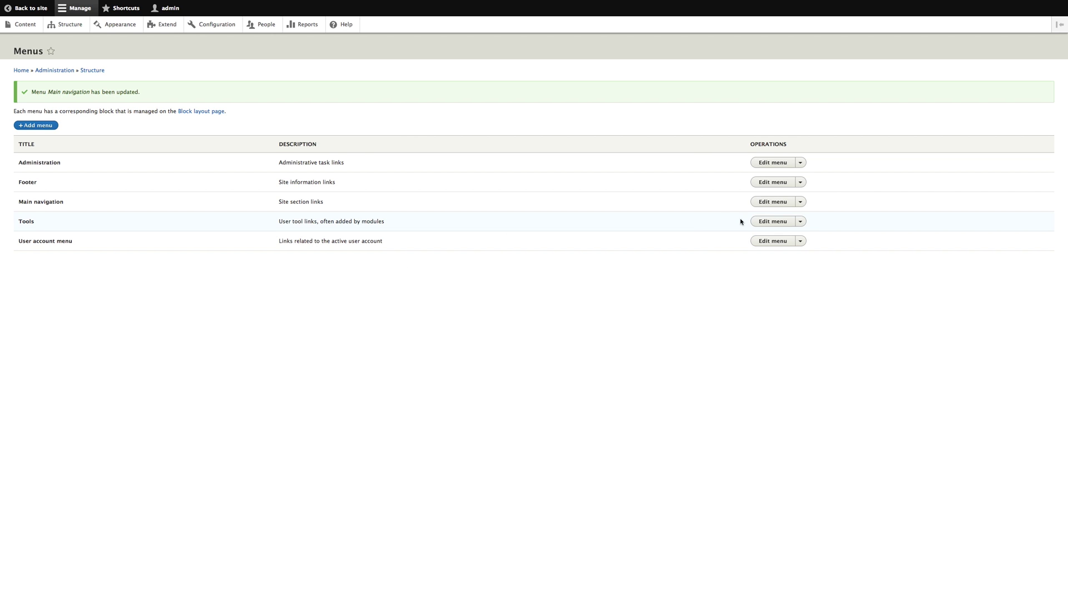
Set the Home menu link to Show as expanded and save it.
{"action": "left_click", "coordinate": [773, 202]}
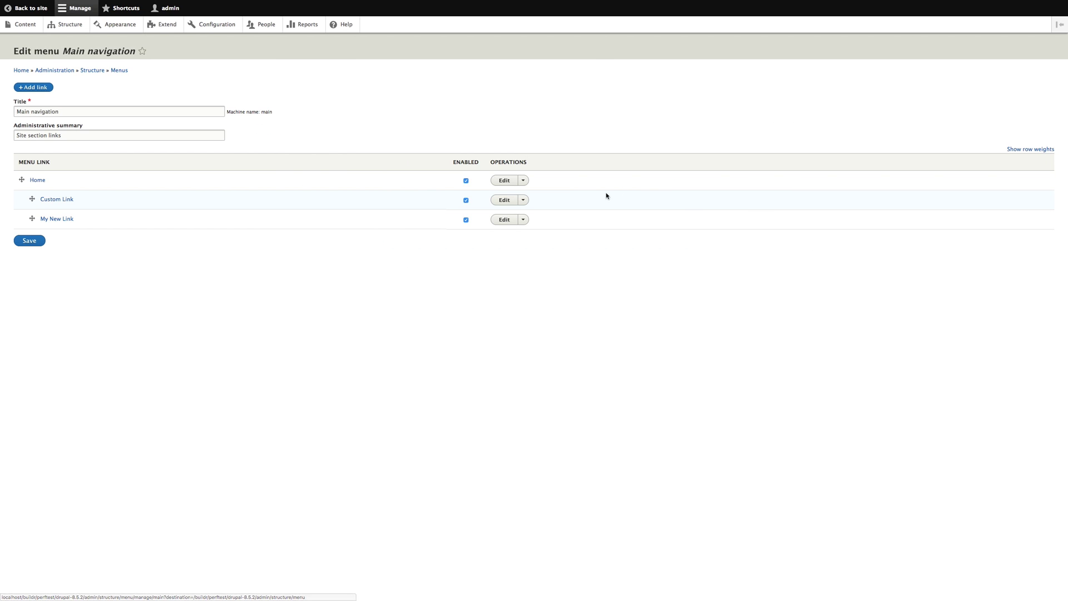
{"action": "left_click", "coordinate": [504, 181]}
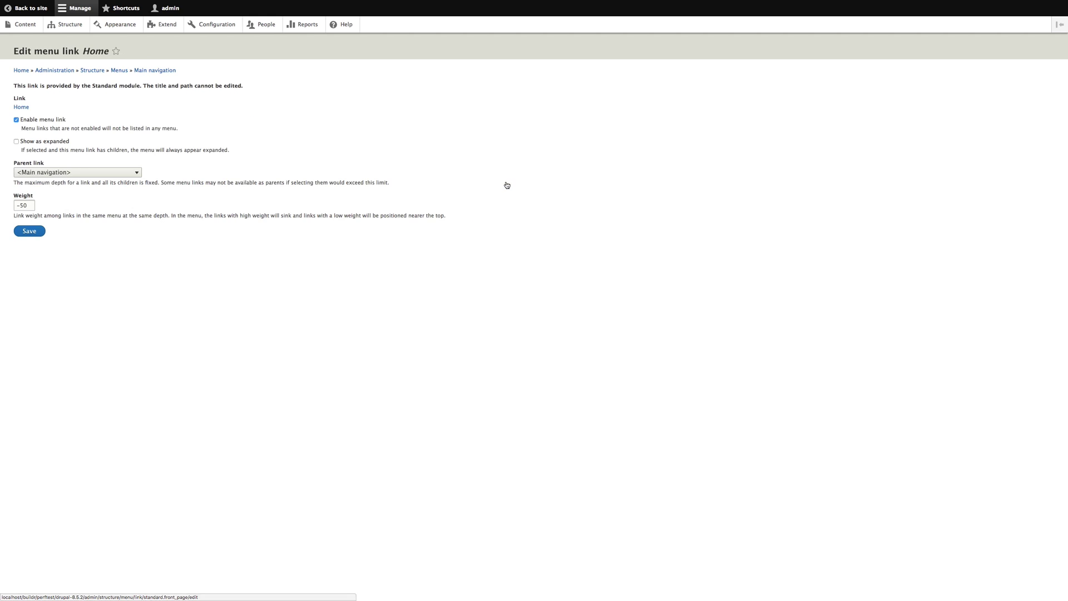
{"action": "left_click", "coordinate": [16, 142]}
{"action": "left_click", "coordinate": [36, 228]}
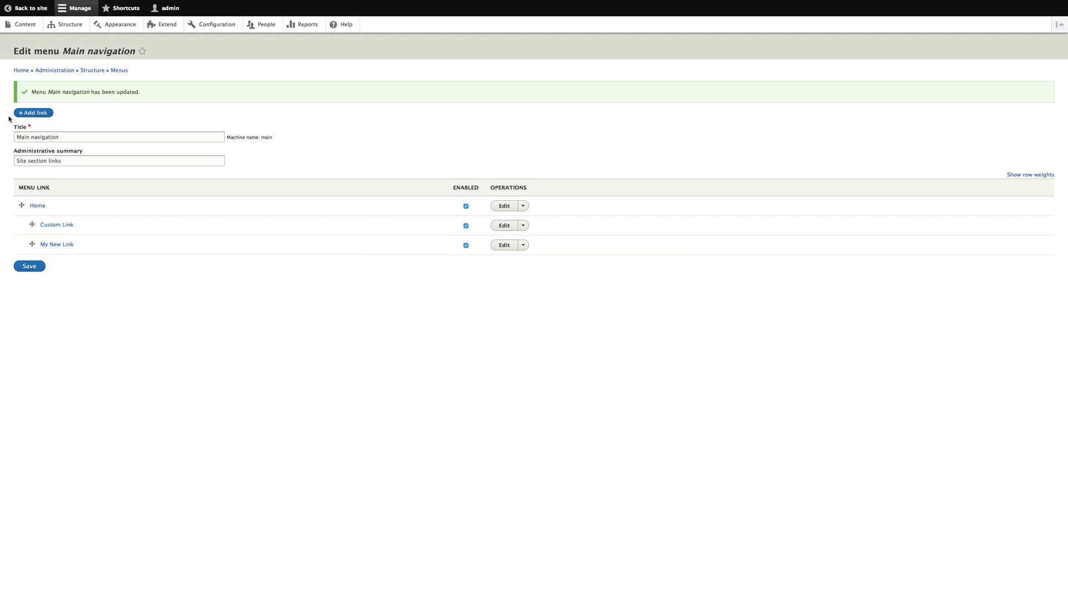
Go back to the front page and reveal Custom Link and My New Link under Home.
{"action": "left_click", "coordinate": [27, 8]}
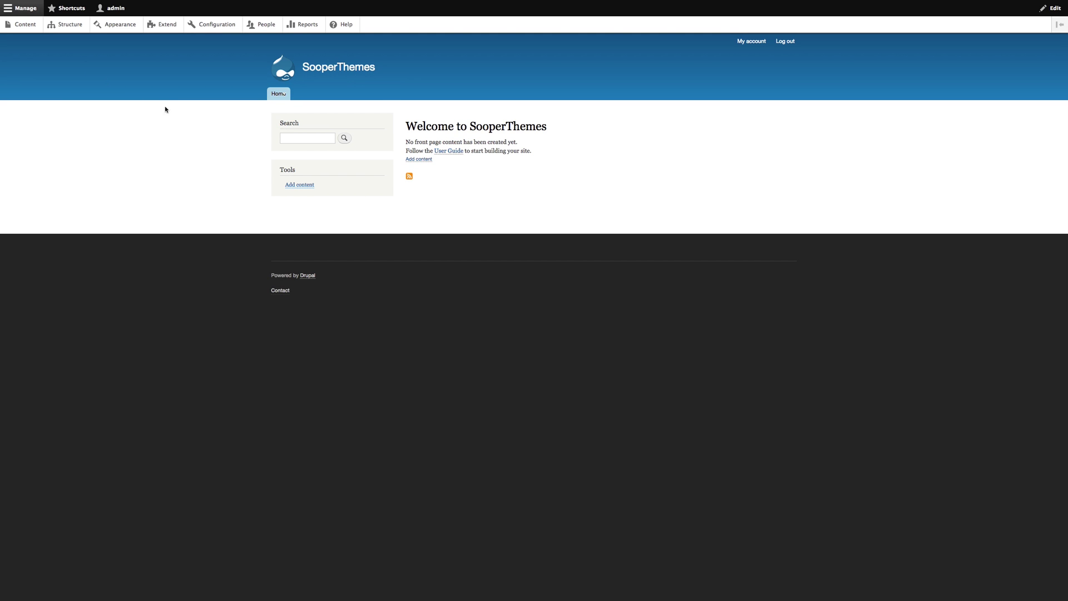
{"action": "mouse_move", "coordinate": [281, 109]}
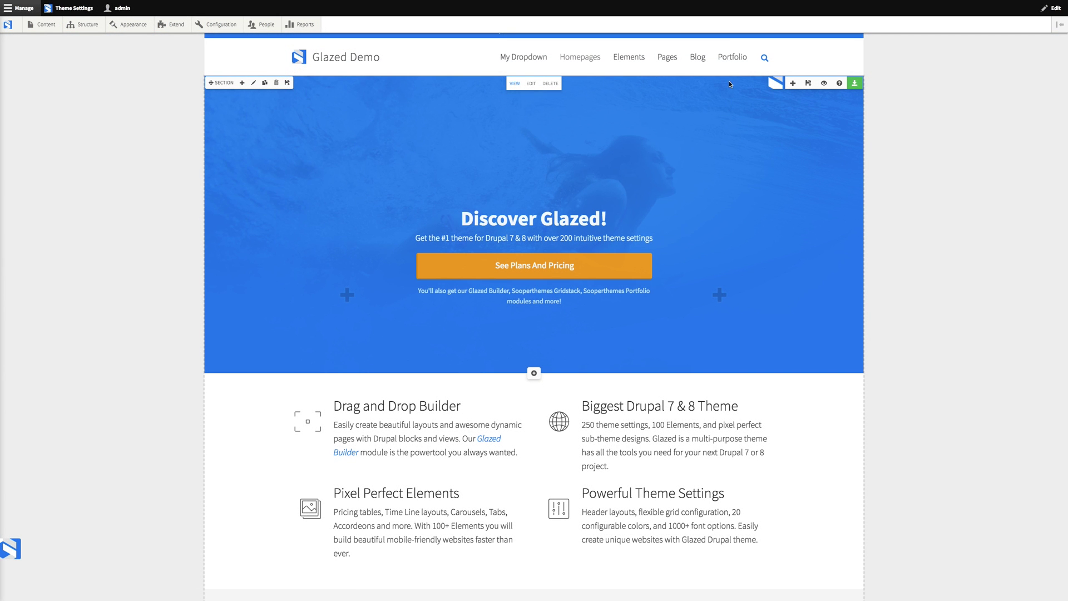
On the Glazed Demo site, try the search overlay with 'SEARCH', then show Portfolio's mega menu.
{"action": "mouse_move", "coordinate": [731, 61]}
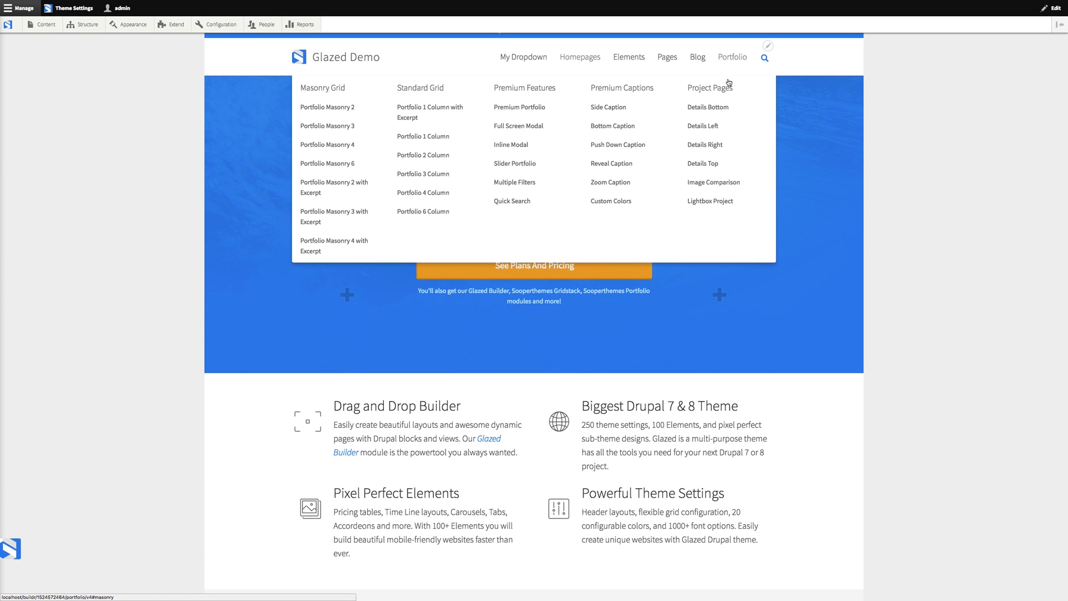
{"action": "left_click", "coordinate": [760, 63]}
{"action": "type", "text": "SEARCH"}
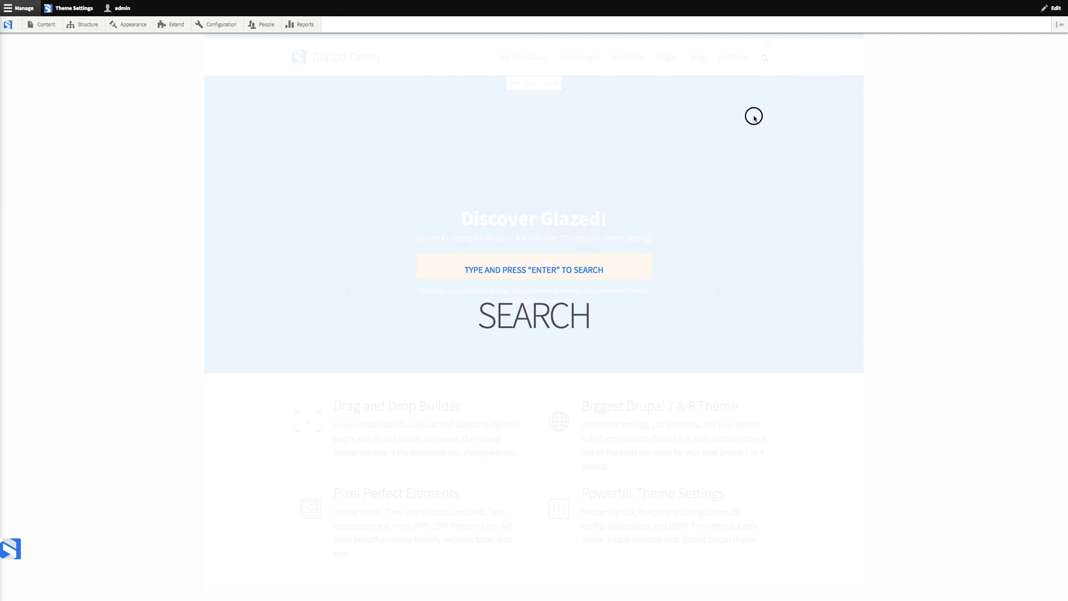
{"action": "left_click", "coordinate": [753, 115]}
{"action": "mouse_move", "coordinate": [727, 56]}
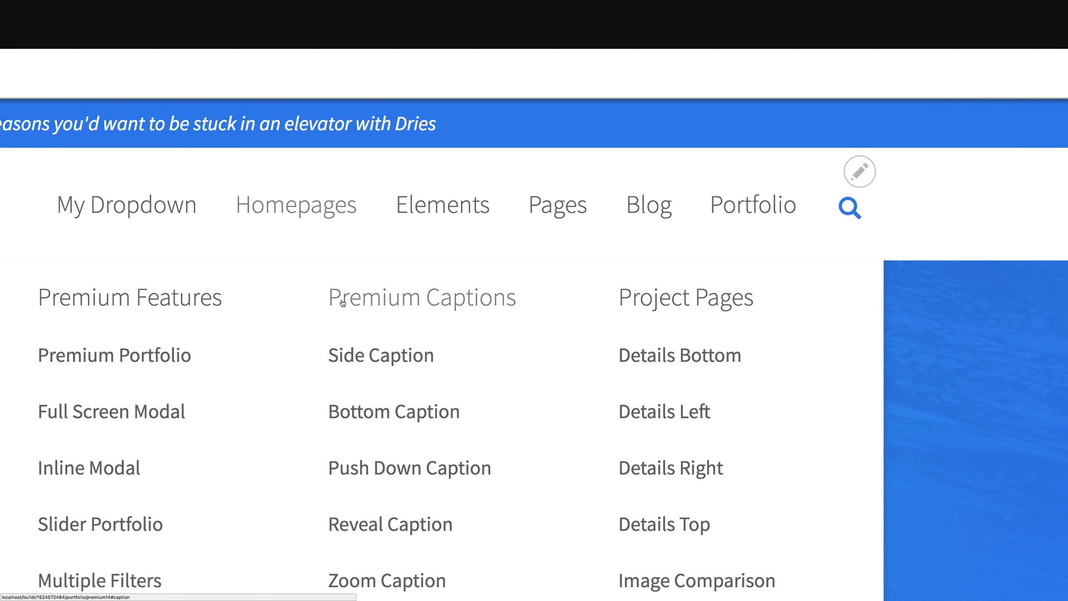
{"action": "scroll", "coordinate": [342, 303], "scroll_direction": "left", "scroll_amount": 10}
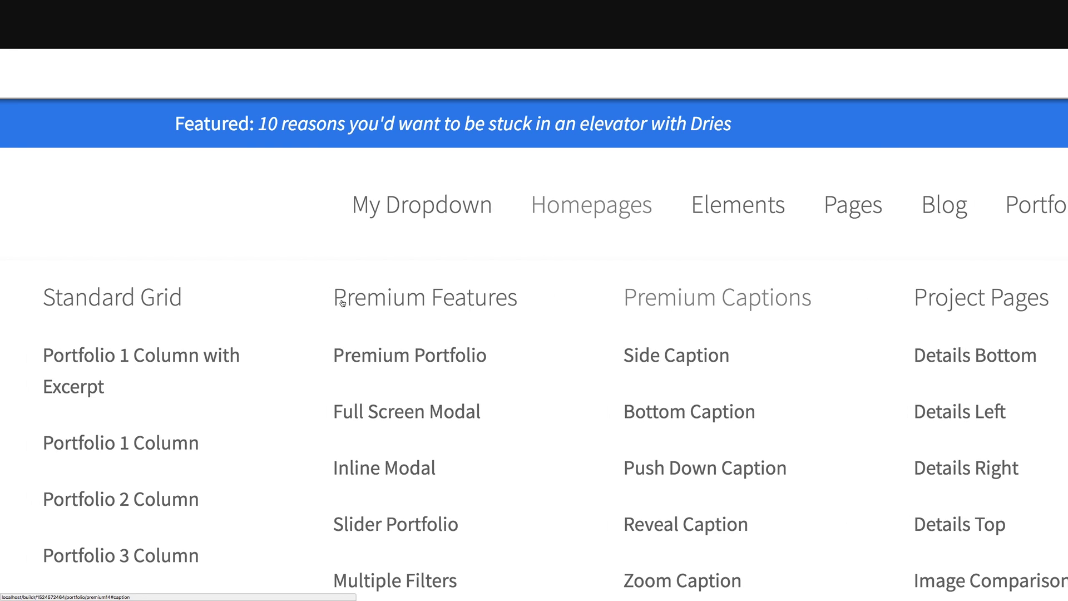